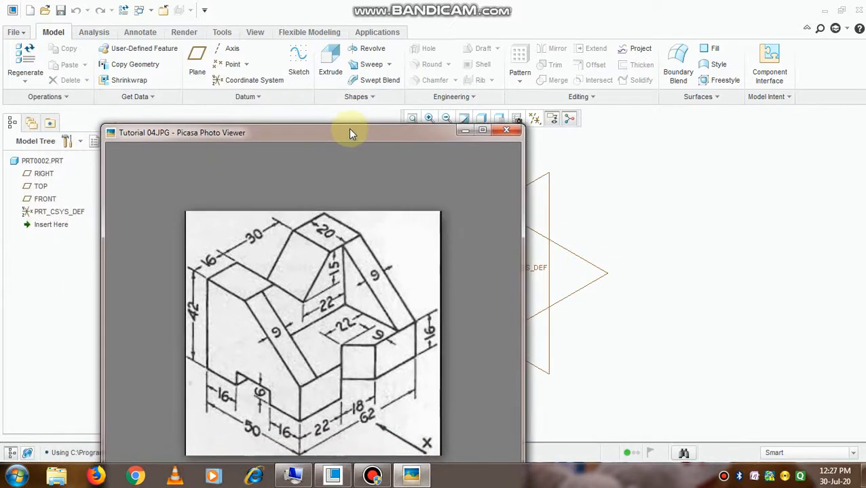
Create a new solid part named prt0003 from the mmns_part_solid template instead of the default template.
{"action": "left_click", "coordinate": [16, 33]}
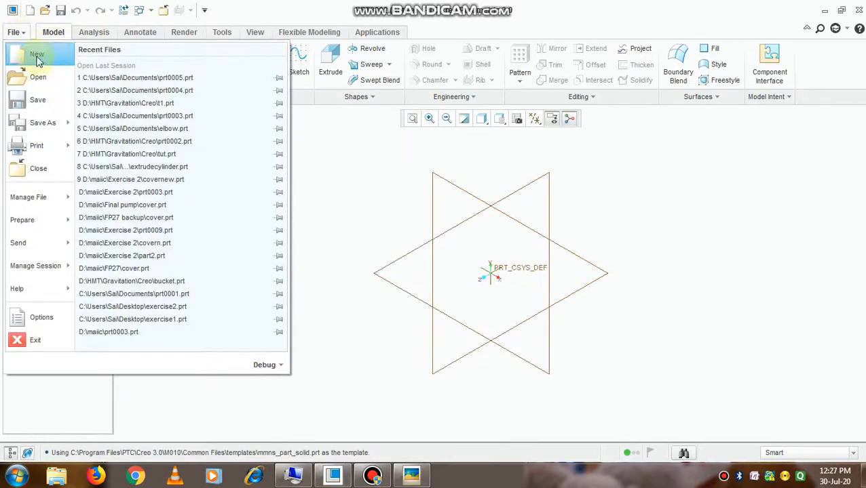
{"action": "left_click", "coordinate": [34, 55]}
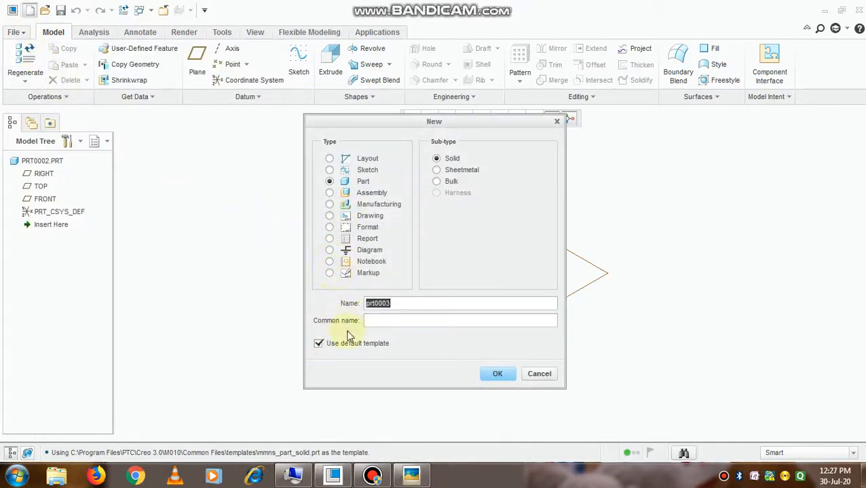
{"action": "left_click", "coordinate": [318, 344]}
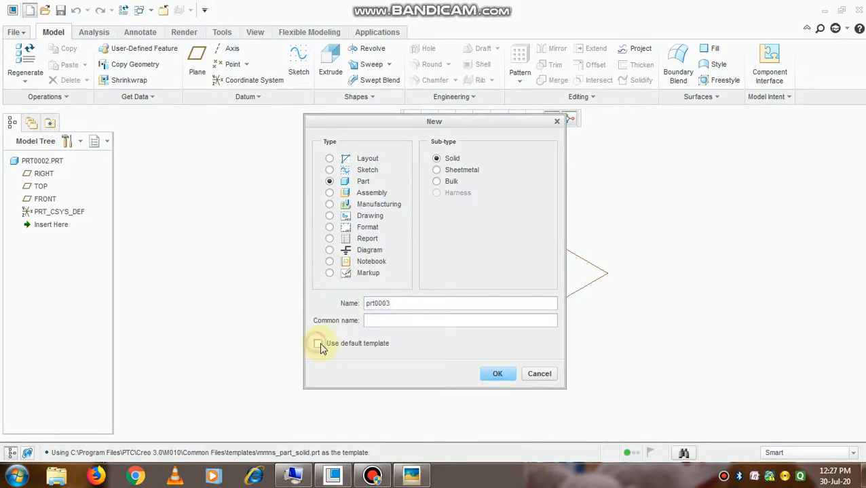
{"action": "left_click", "coordinate": [482, 377]}
{"action": "left_click", "coordinate": [373, 197]}
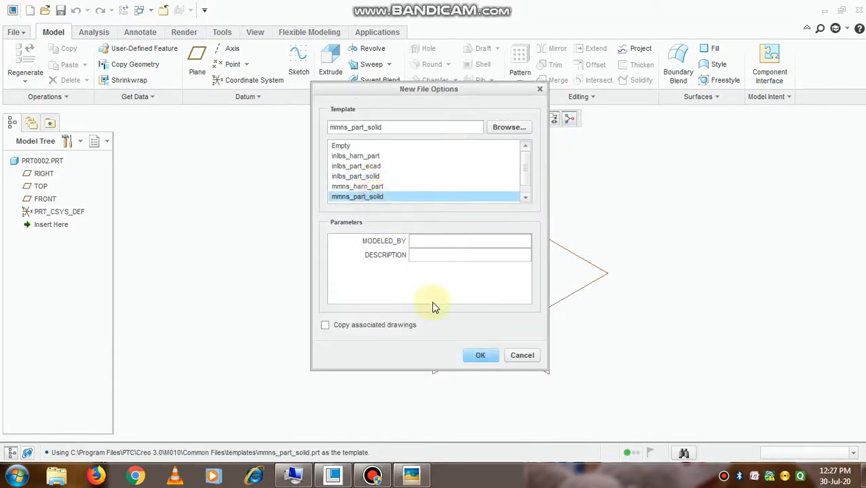
{"action": "left_click", "coordinate": [482, 353]}
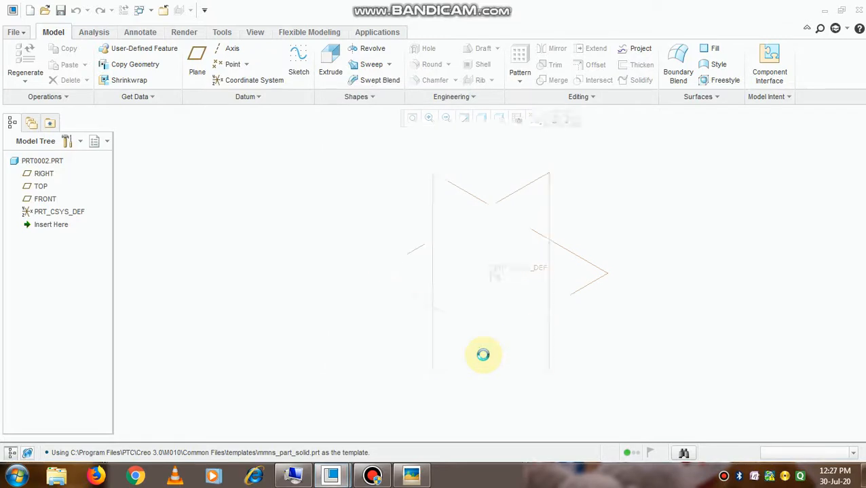
Start an Extrude on the TOP plane and sketch a center rectangle about 336 by 200 mm, centred on the origin.
{"action": "left_click", "coordinate": [44, 191]}
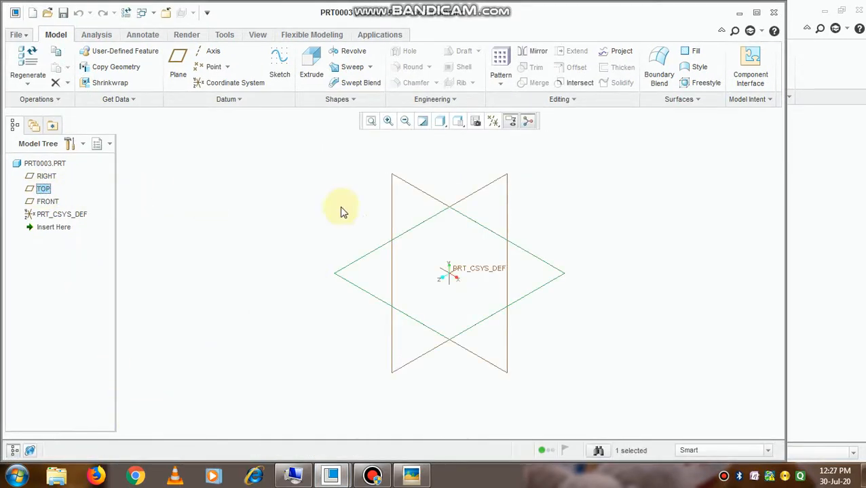
{"action": "left_click", "coordinate": [303, 82]}
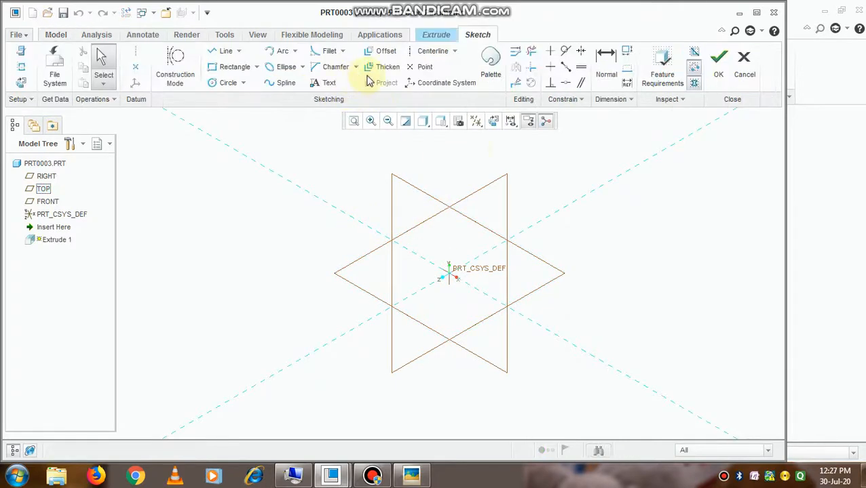
{"action": "left_click", "coordinate": [492, 124]}
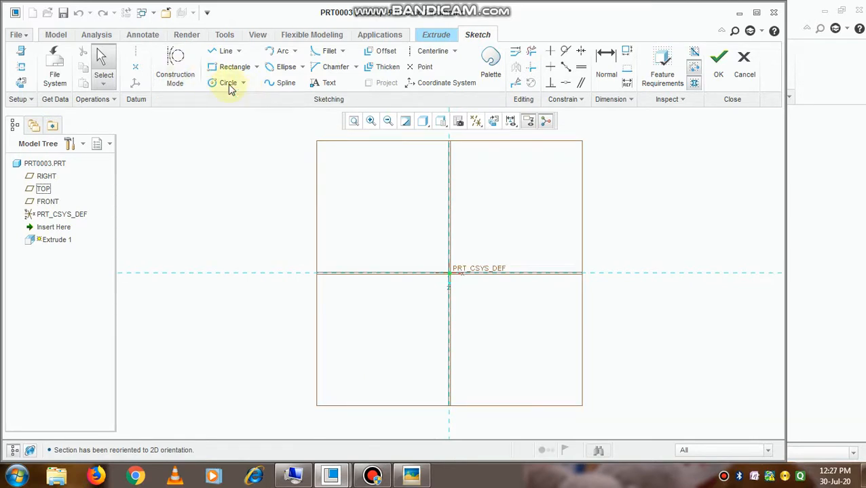
{"action": "left_click", "coordinate": [256, 67]}
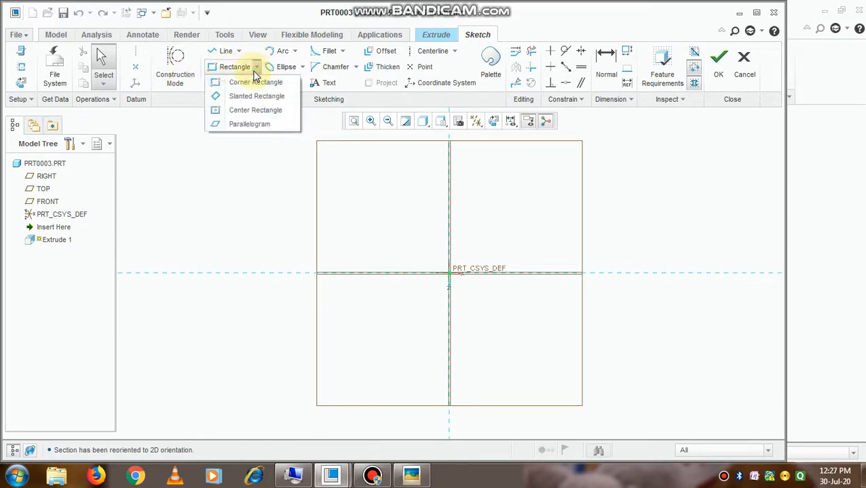
{"action": "left_click", "coordinate": [233, 110]}
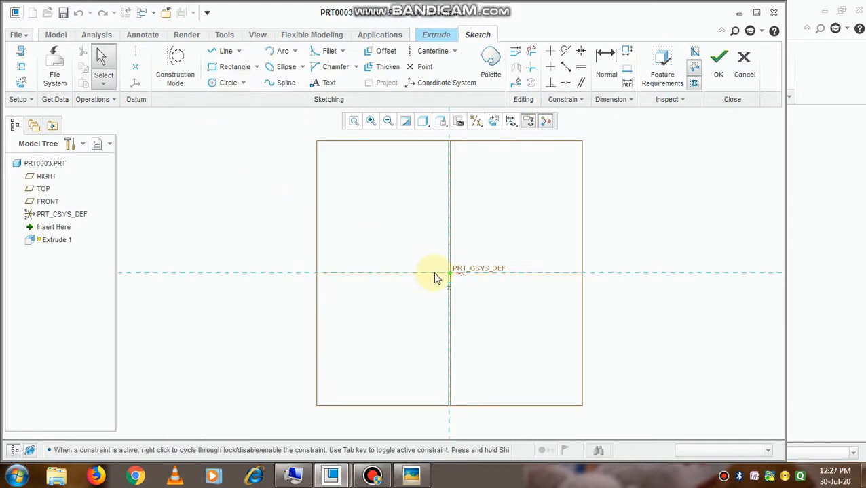
{"action": "left_click", "coordinate": [361, 326]}
{"action": "middle_click", "coordinate": [362, 328]}
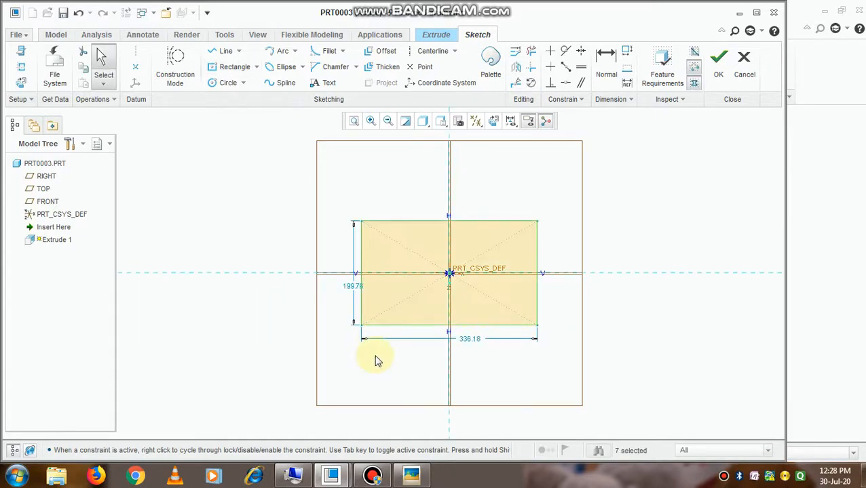
Consult the Tutorial 04.JPG reference drawing and set the rectangle's vertical dimension to 50 mm and horizontal dimension to 62 mm.
{"action": "left_click", "coordinate": [412, 478]}
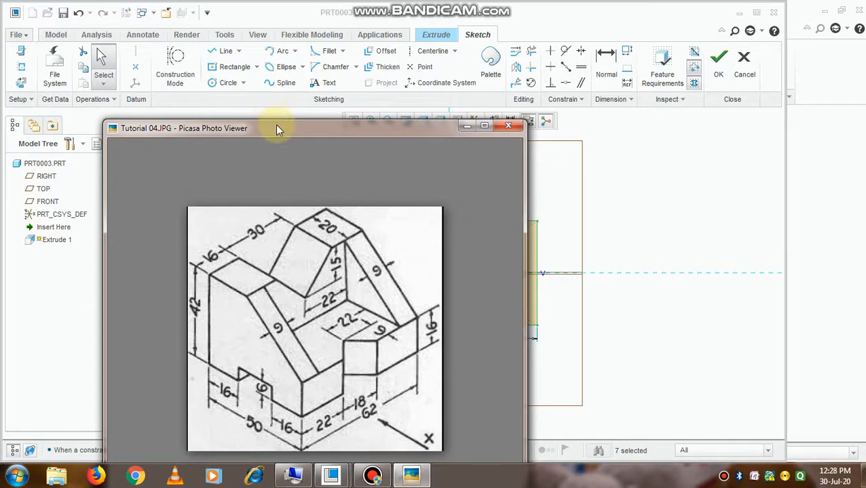
{"action": "left_click_drag", "start_coordinate": [275, 127], "coordinate": [204, 51]}
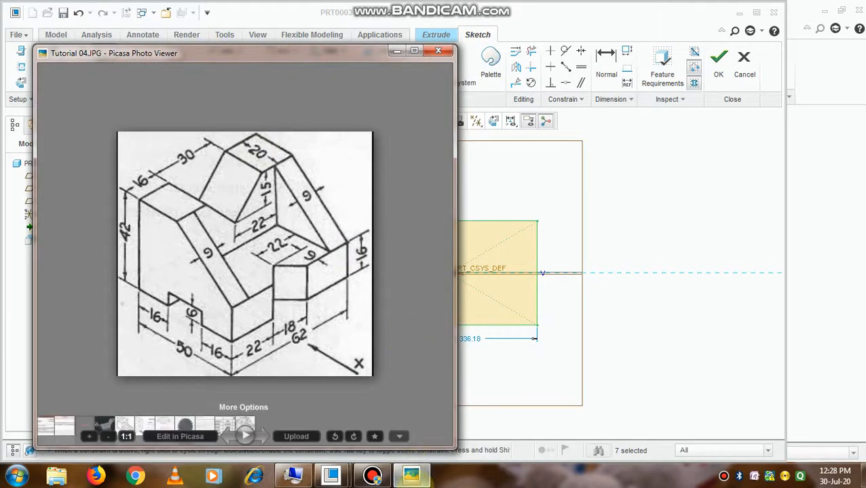
{"action": "mouse_move", "coordinate": [423, 479]}
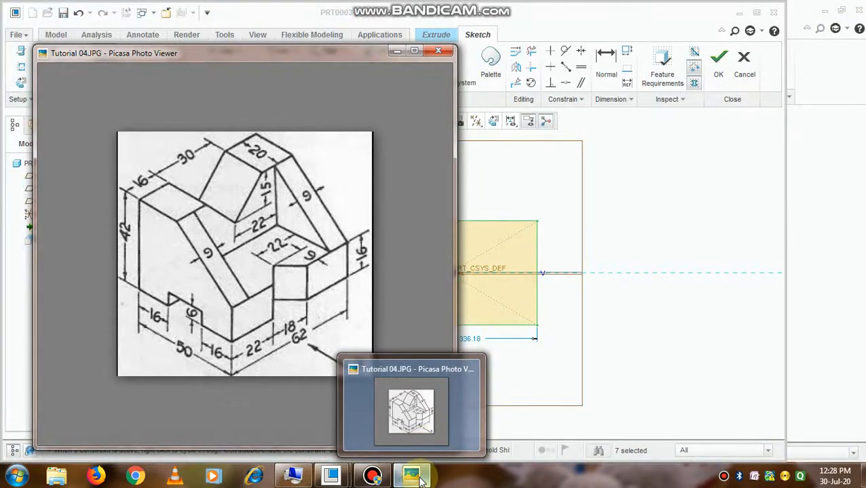
{"action": "left_click", "coordinate": [420, 482]}
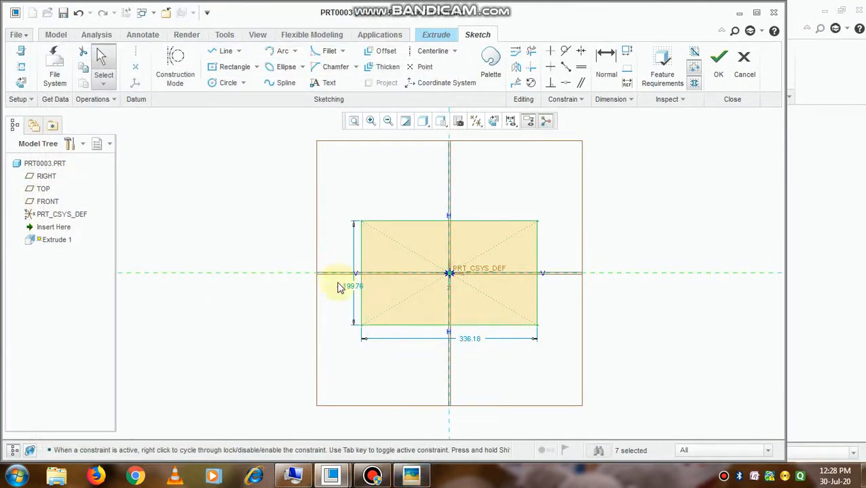
{"action": "double_click", "coordinate": [350, 286]}
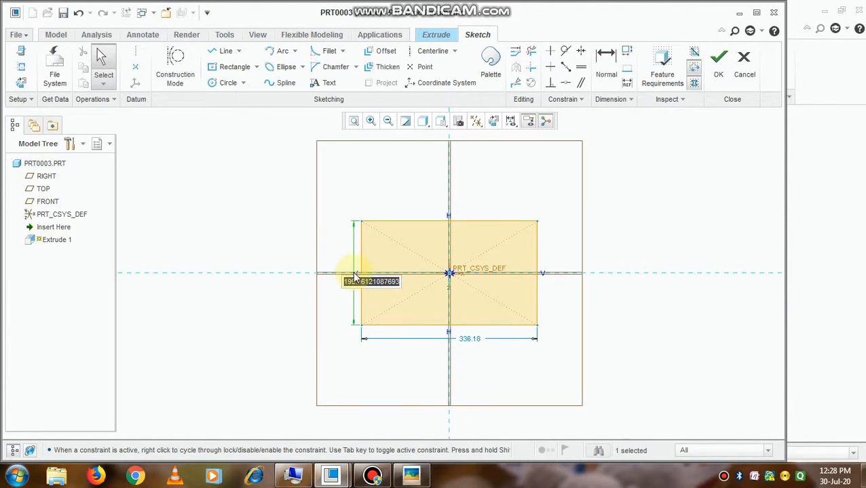
{"action": "type", "text": "50"}
{"action": "key", "text": "Return"}
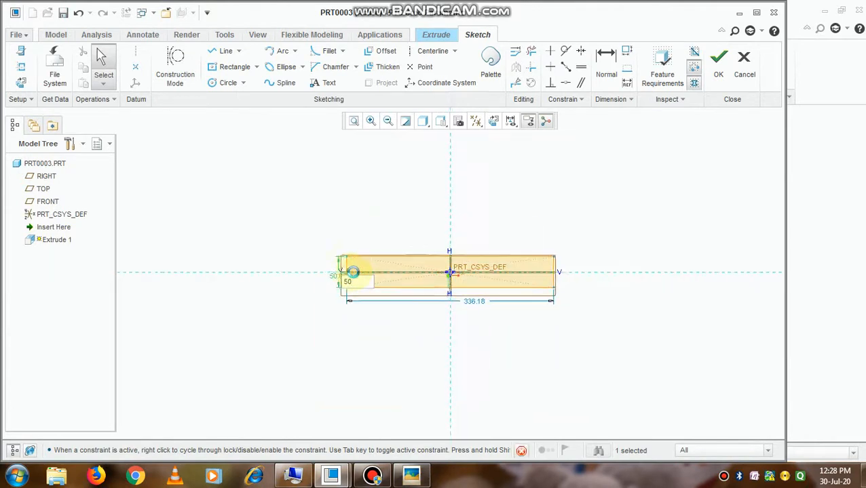
{"action": "double_click", "coordinate": [491, 307]}
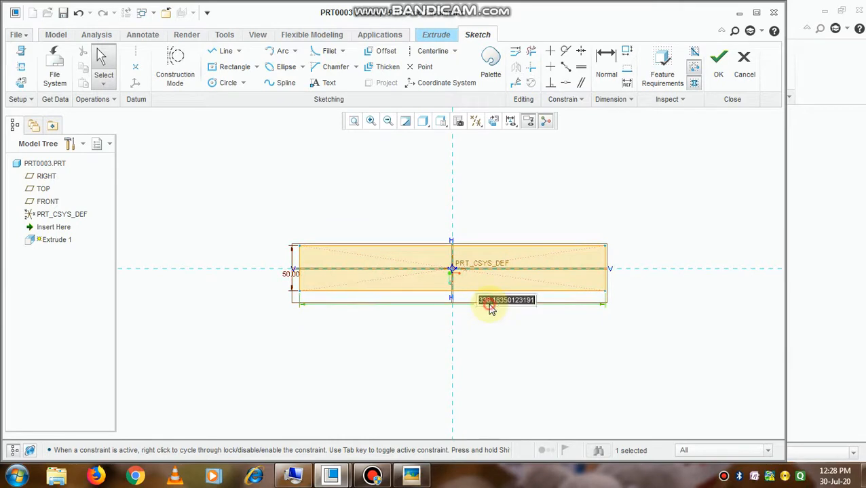
{"action": "type", "text": "82"}
{"action": "key", "text": "Return"}
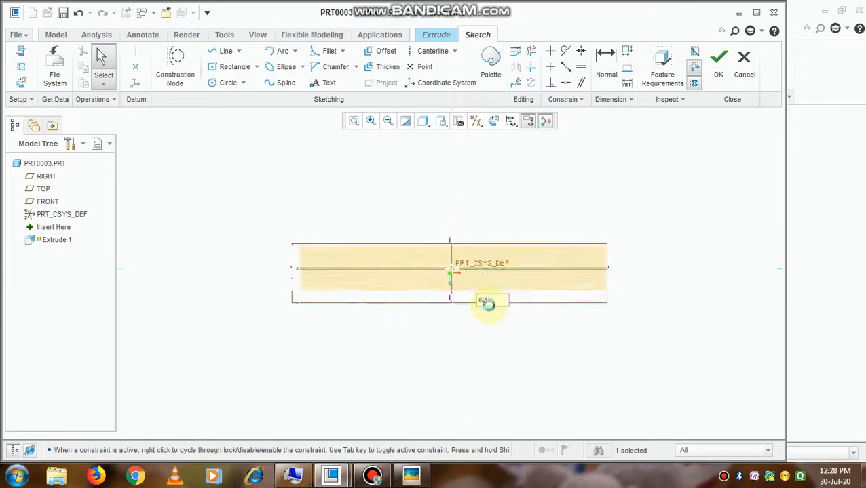
Finish the rectangle sketch and extrude it 16 mm to form the base block.
{"action": "left_click", "coordinate": [717, 68]}
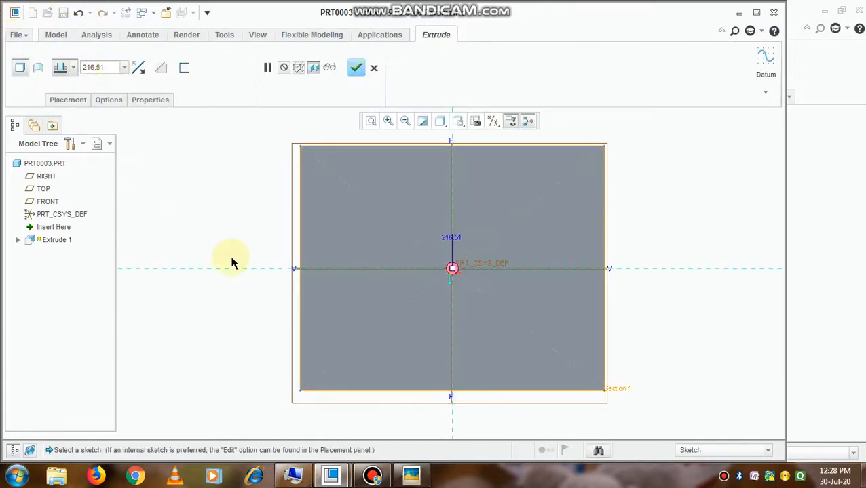
{"action": "middle_click_drag", "start_coordinate": [232, 260], "coordinate": [242, 246]}
{"action": "scroll", "coordinate": [241, 244], "scroll_direction": "up", "scroll_amount": 4}
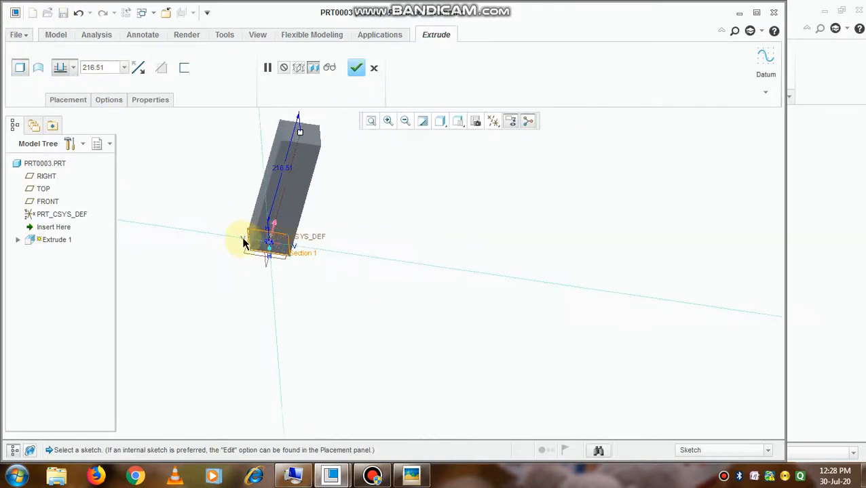
{"action": "double_click", "coordinate": [115, 68]}
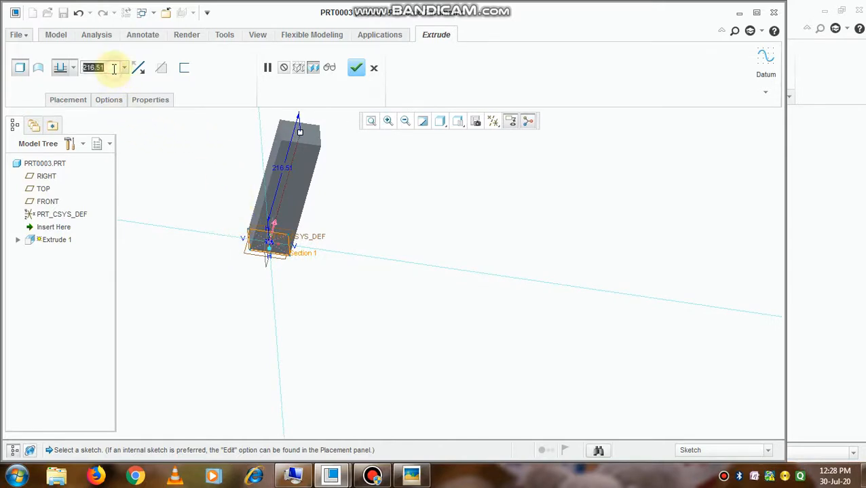
{"action": "type", "text": "18"}
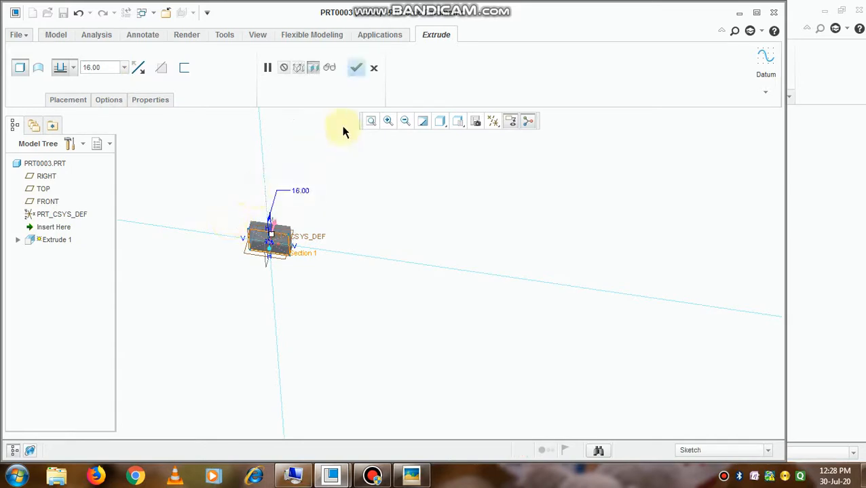
{"action": "left_click", "coordinate": [356, 68]}
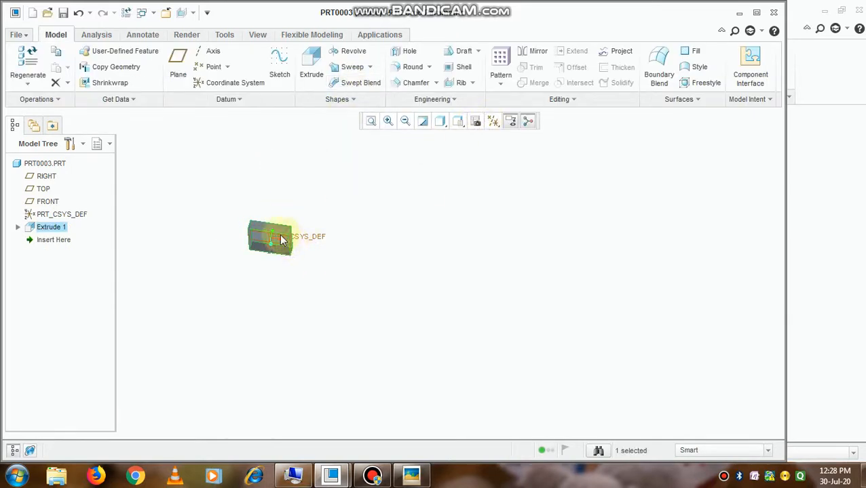
Start a second Extrude with a sketch on the base block's large upper face, oriented parallel to the screen.
{"action": "middle_click_drag", "start_coordinate": [278, 239], "coordinate": [269, 263]}
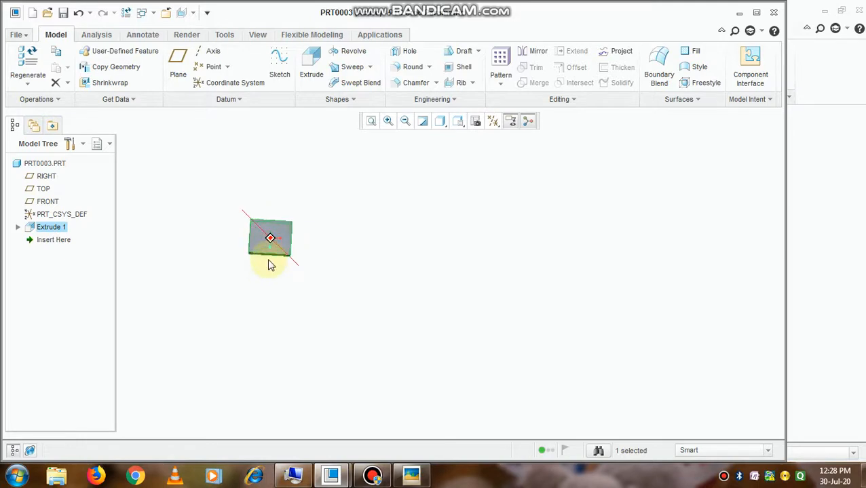
{"action": "scroll", "coordinate": [270, 237], "scroll_direction": "down", "scroll_amount": 5}
{"action": "scroll", "coordinate": [234, 234], "scroll_direction": "down", "scroll_amount": 3}
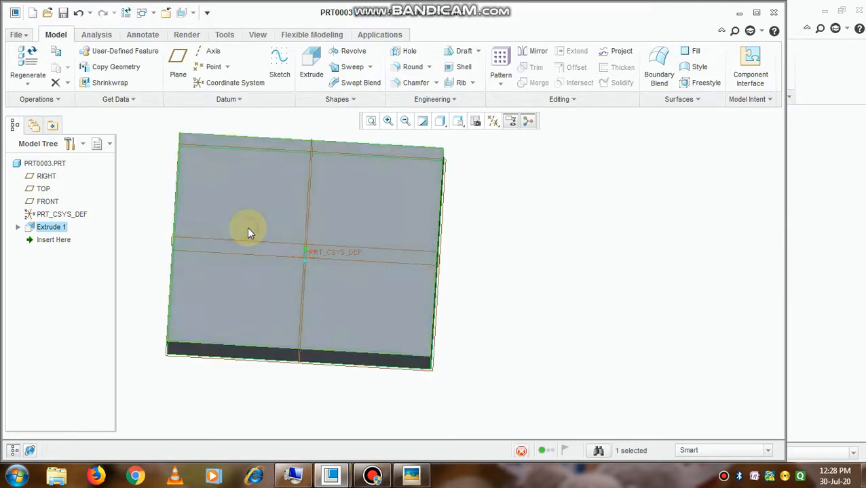
{"action": "left_click", "coordinate": [249, 229]}
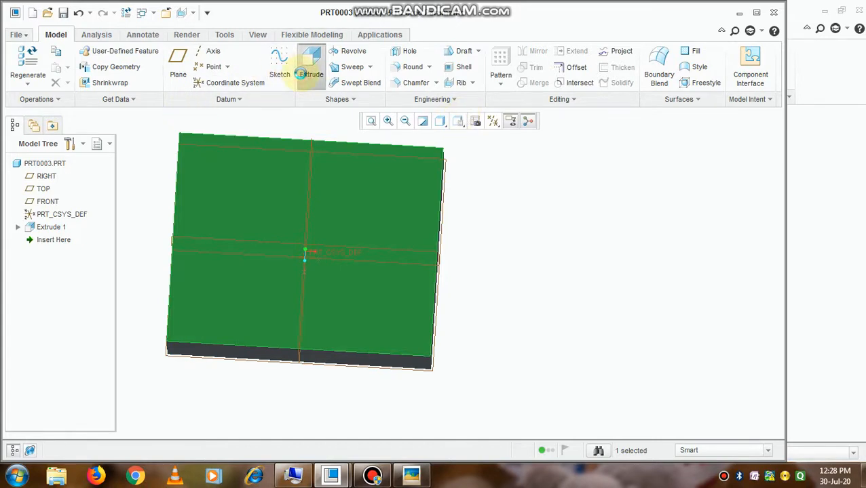
{"action": "left_click", "coordinate": [302, 73]}
{"action": "left_click", "coordinate": [396, 145]}
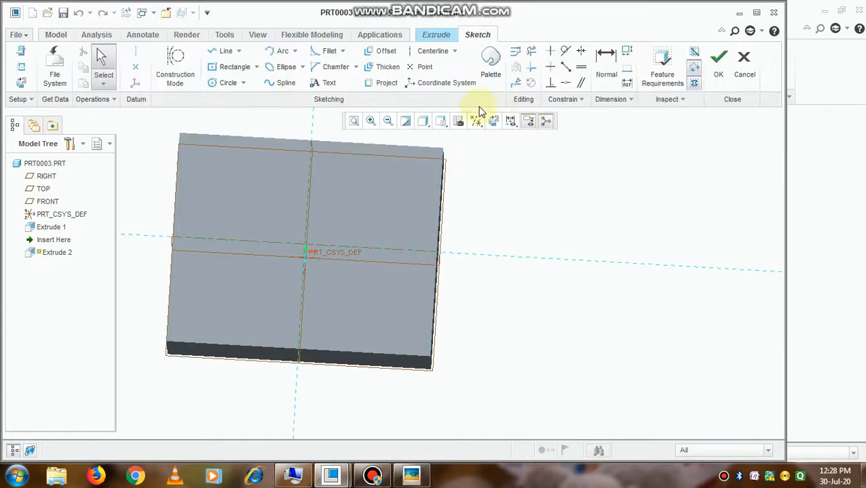
{"action": "left_click", "coordinate": [492, 123]}
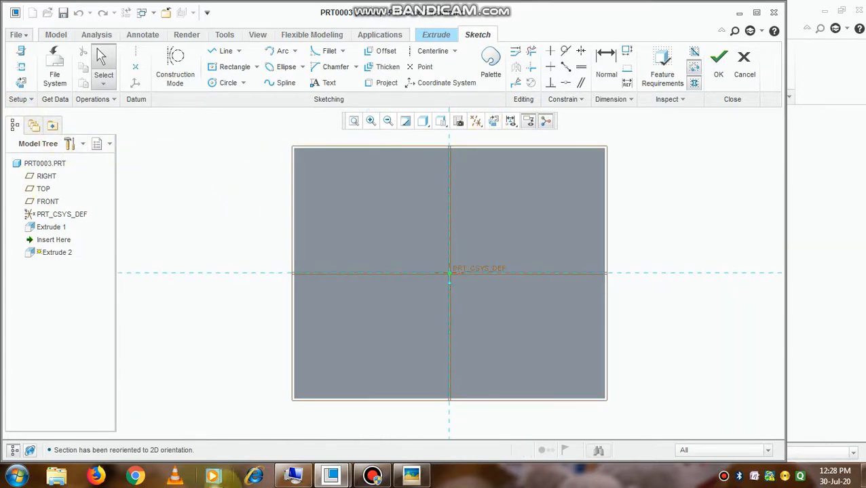
Consult the Tutorial 04.JPG reference drawing for the dimensions of the raised section above the base block.
{"action": "mouse_move", "coordinate": [368, 480]}
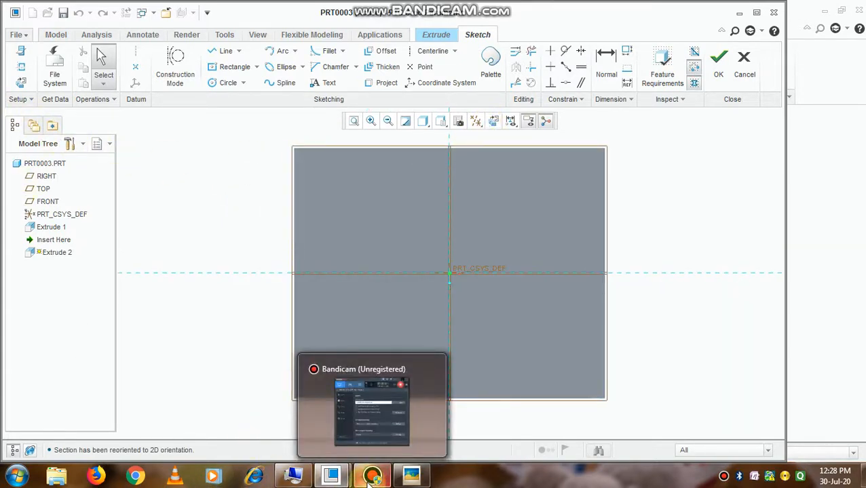
{"action": "left_click", "coordinate": [412, 478]}
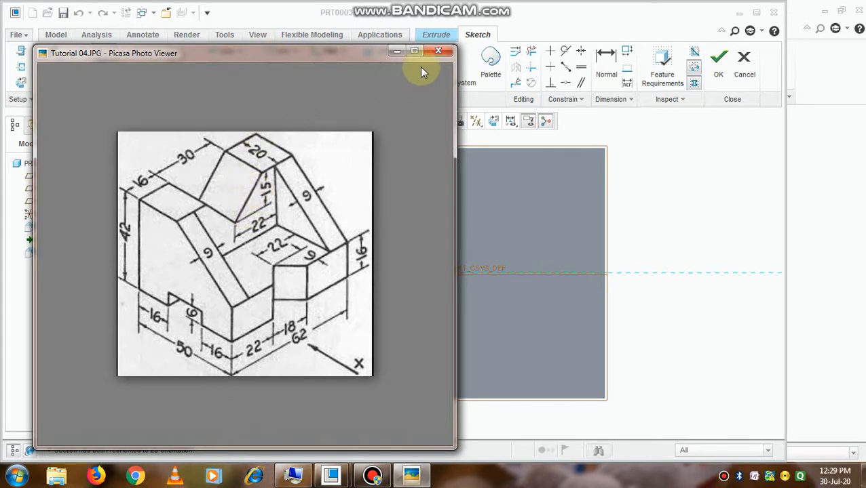
{"action": "left_click", "coordinate": [401, 52]}
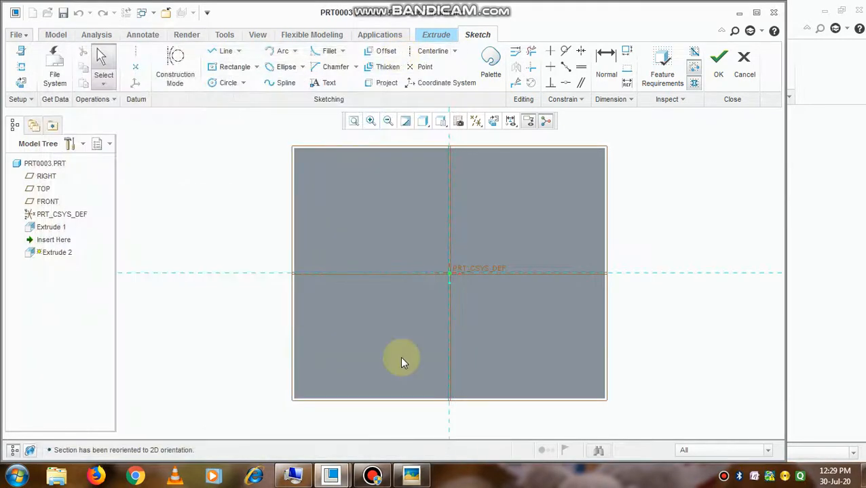
{"action": "left_click", "coordinate": [403, 481]}
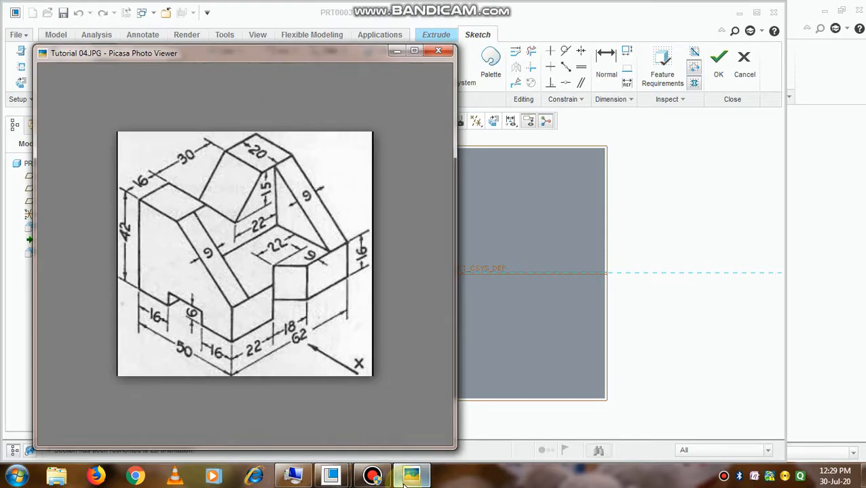
{"action": "left_click", "coordinate": [404, 482]}
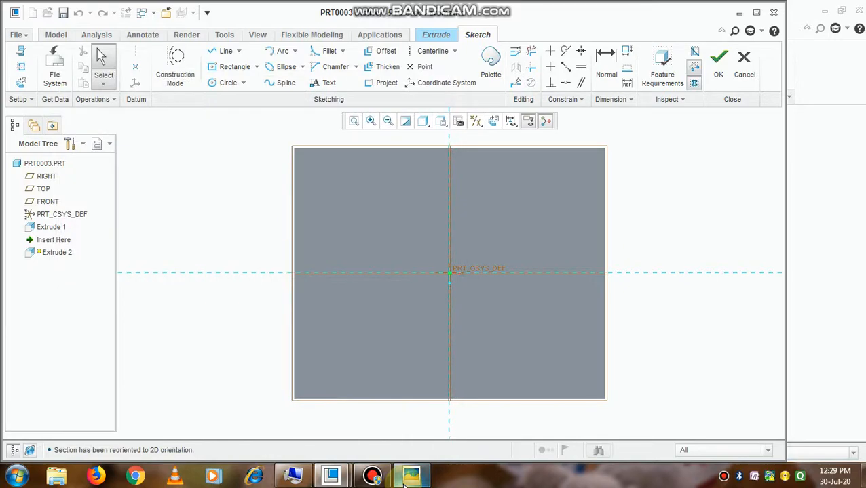
{"action": "left_click", "coordinate": [403, 482]}
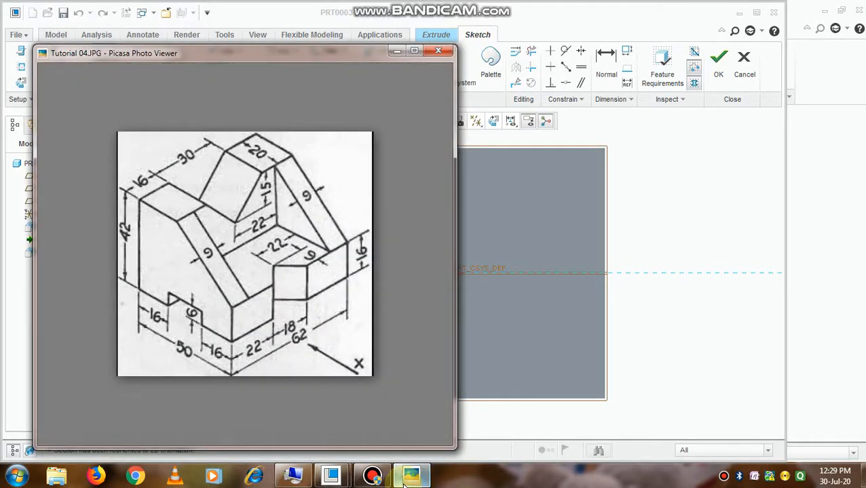
{"action": "left_click", "coordinate": [405, 482]}
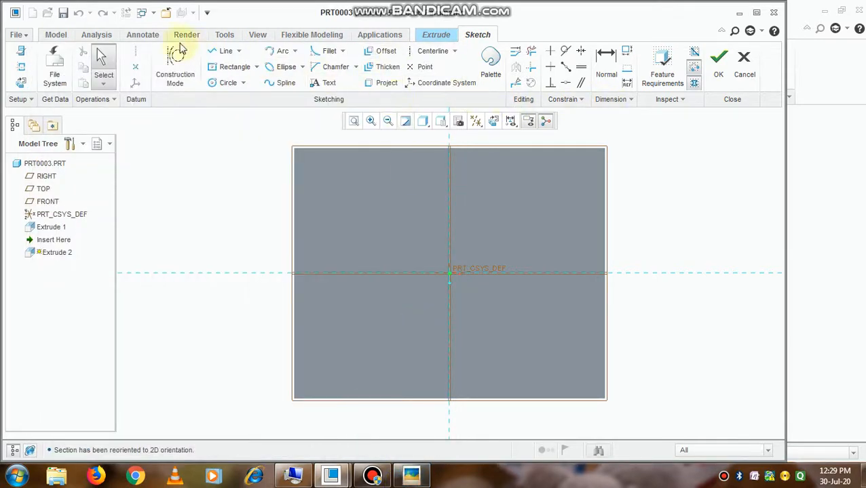
Measure the length of the base block's upper horizontal edge in the sketch view.
{"action": "left_click", "coordinate": [96, 35]}
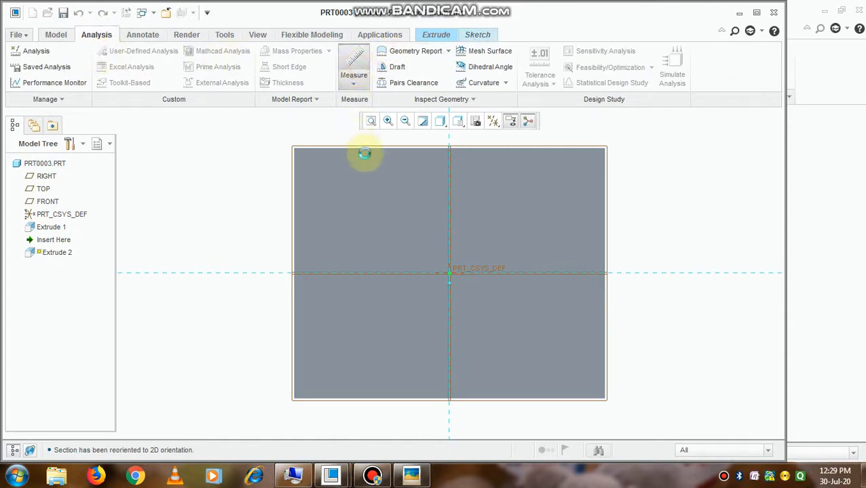
{"action": "left_click", "coordinate": [383, 148]}
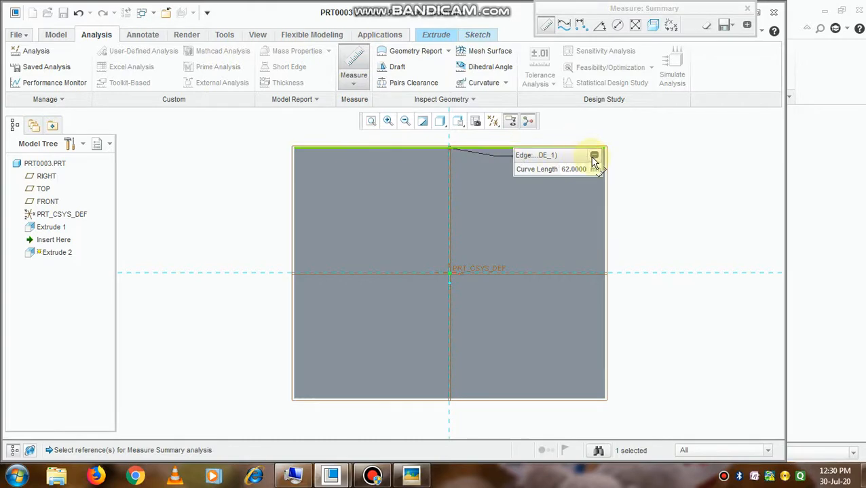
{"action": "left_click", "coordinate": [593, 157]}
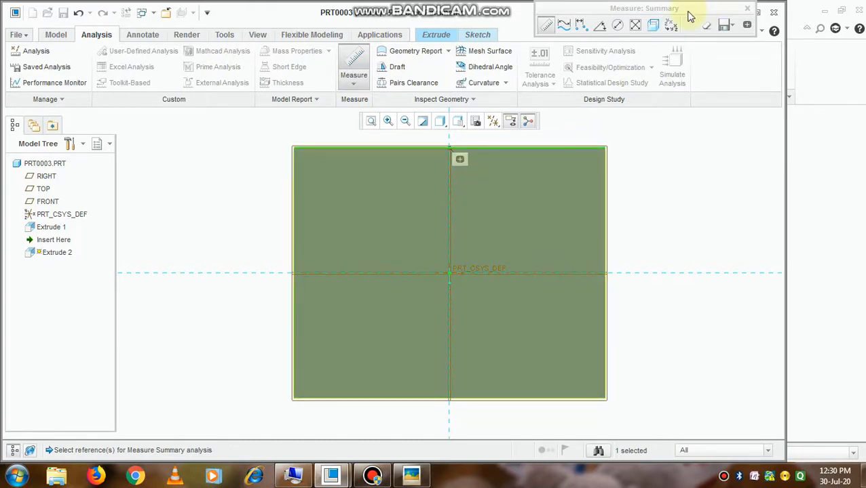
{"action": "left_click", "coordinate": [747, 8]}
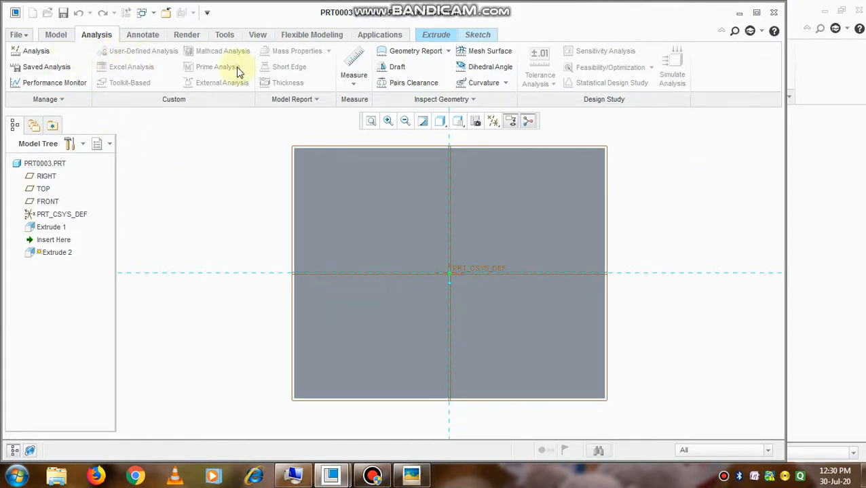
Cancel the unfinished second Extrude together with its empty sketch.
{"action": "left_click", "coordinate": [60, 36]}
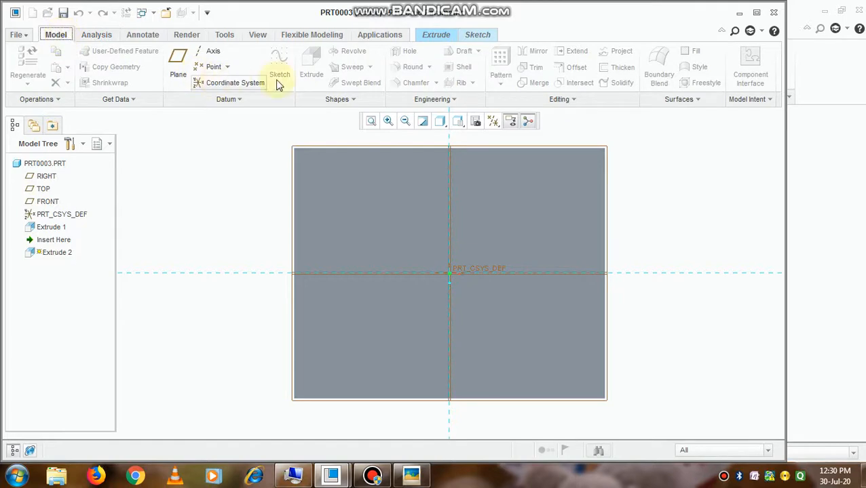
{"action": "left_click", "coordinate": [441, 38]}
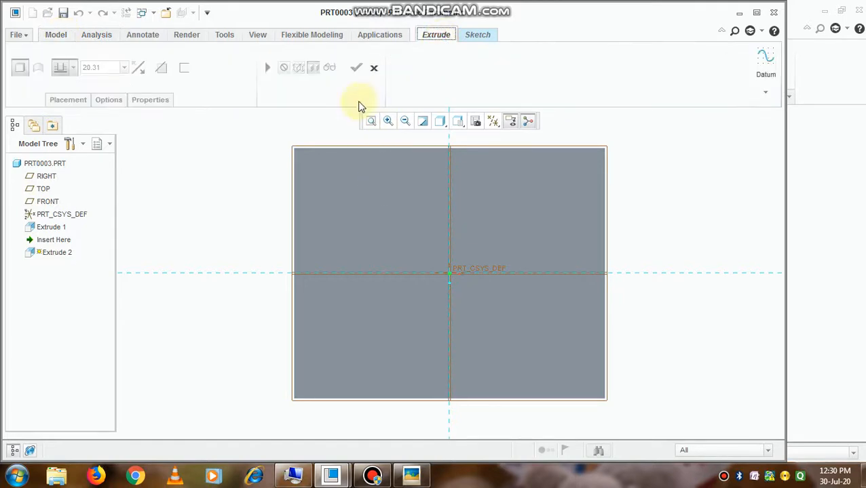
{"action": "left_click", "coordinate": [374, 67]}
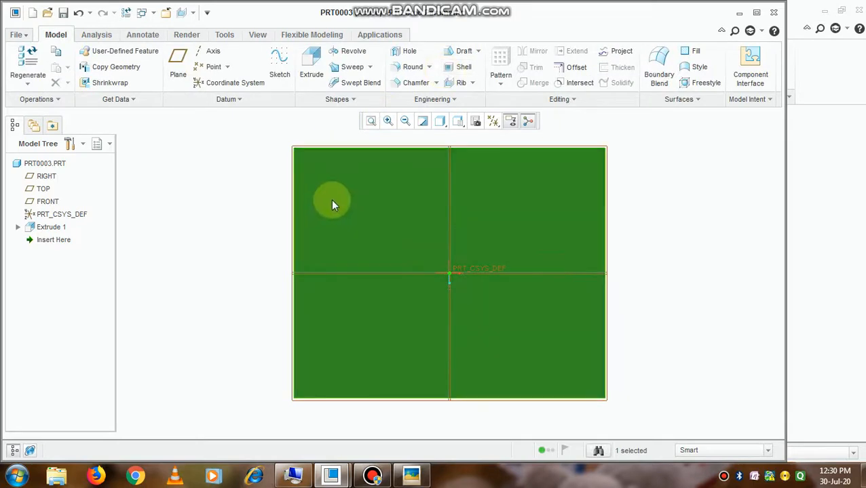
Start a new Extrude with a sketch on the base block's large upper face, oriented parallel to the screen.
{"action": "left_click", "coordinate": [330, 211]}
{"action": "left_click", "coordinate": [346, 216]}
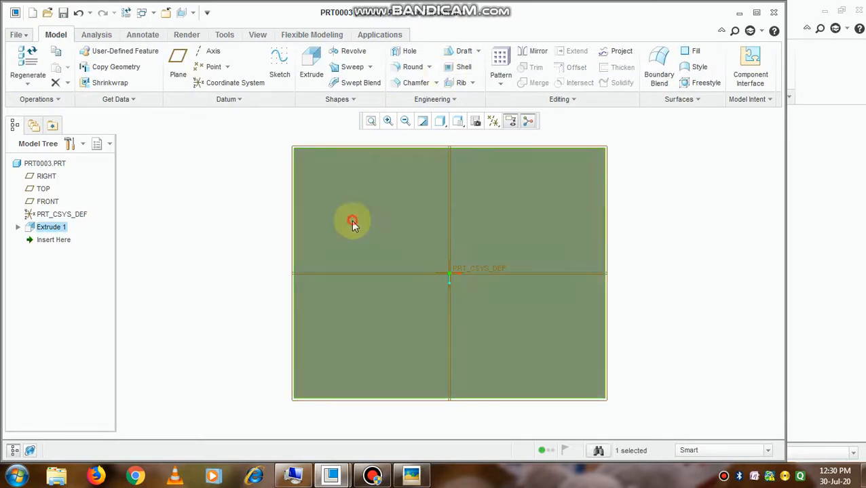
{"action": "left_click", "coordinate": [336, 230]}
{"action": "middle_click_drag", "start_coordinate": [339, 229], "coordinate": [344, 230]}
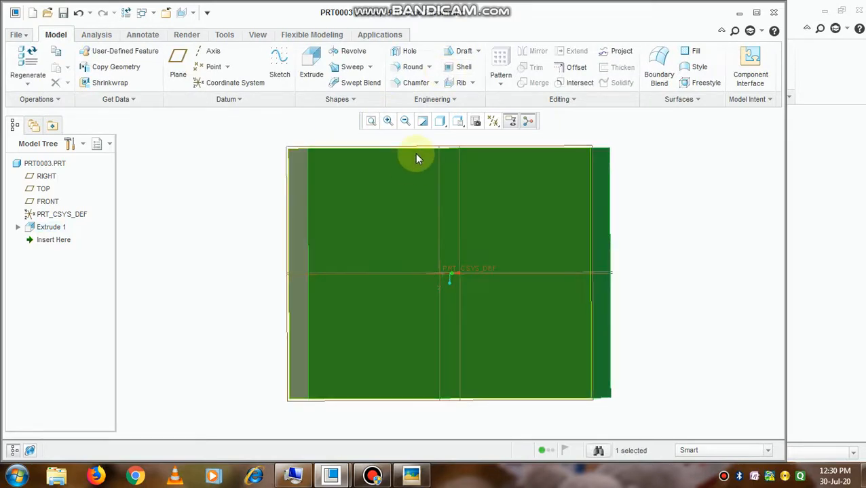
{"action": "left_click", "coordinate": [308, 72]}
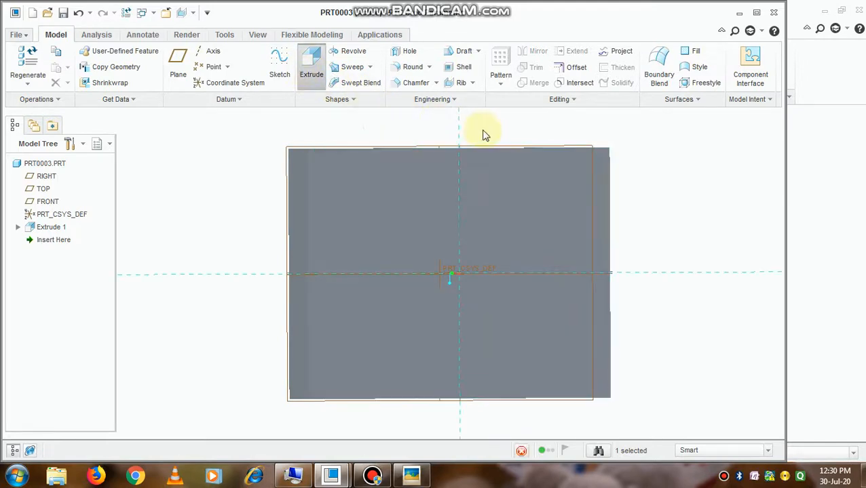
{"action": "left_click", "coordinate": [494, 122]}
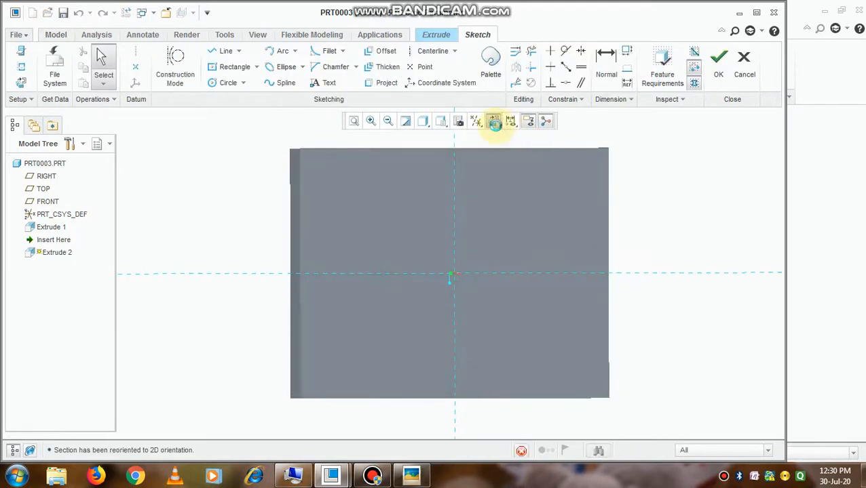
Add the block's upper, left and right edge surfaces as sketch references.
{"action": "left_click", "coordinate": [21, 67]}
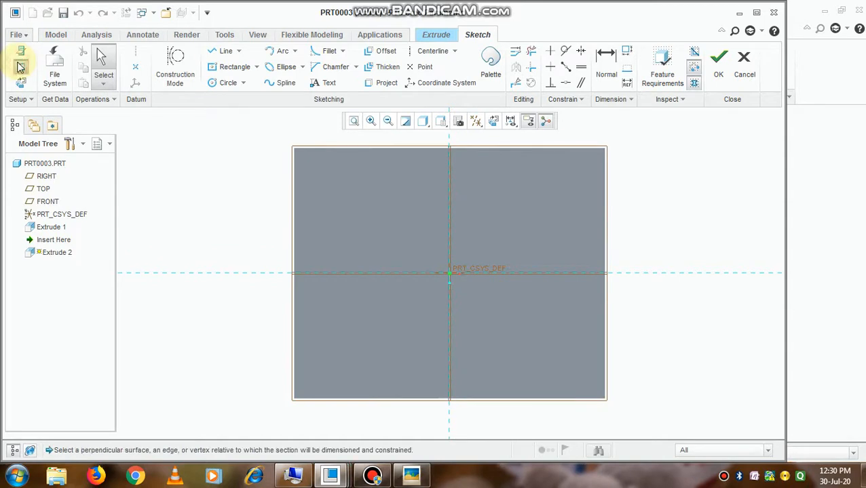
{"action": "left_click", "coordinate": [314, 168]}
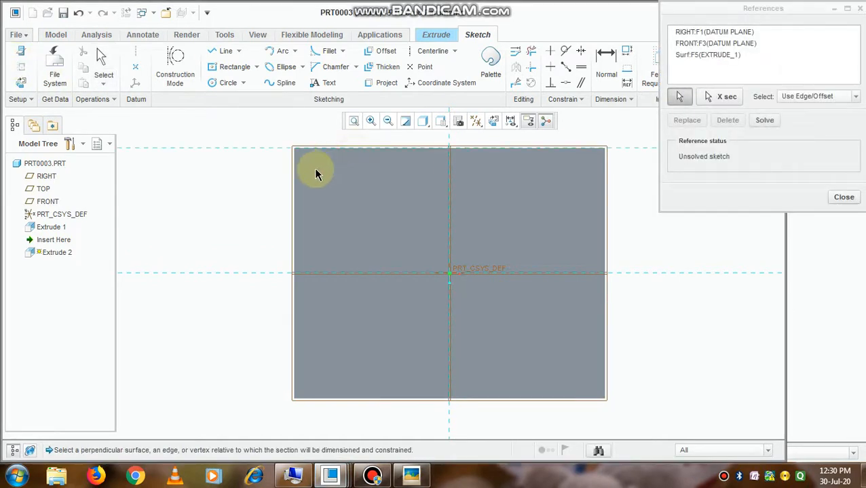
{"action": "left_click", "coordinate": [292, 179]}
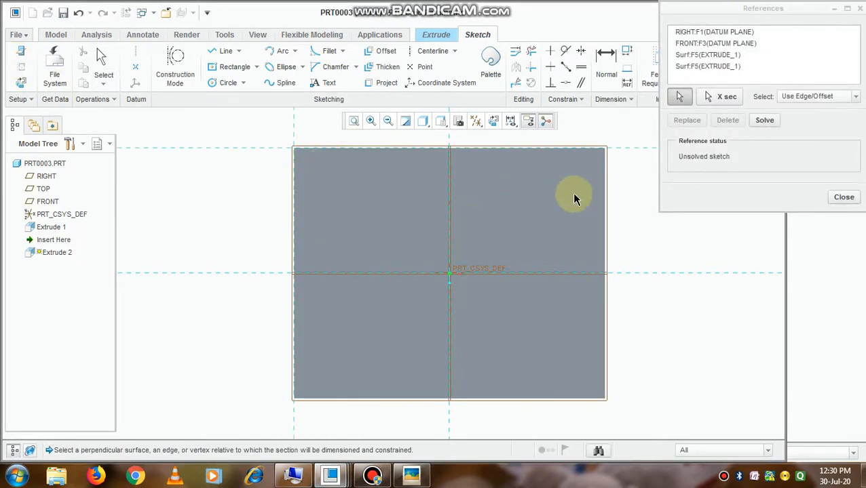
{"action": "left_click", "coordinate": [604, 185]}
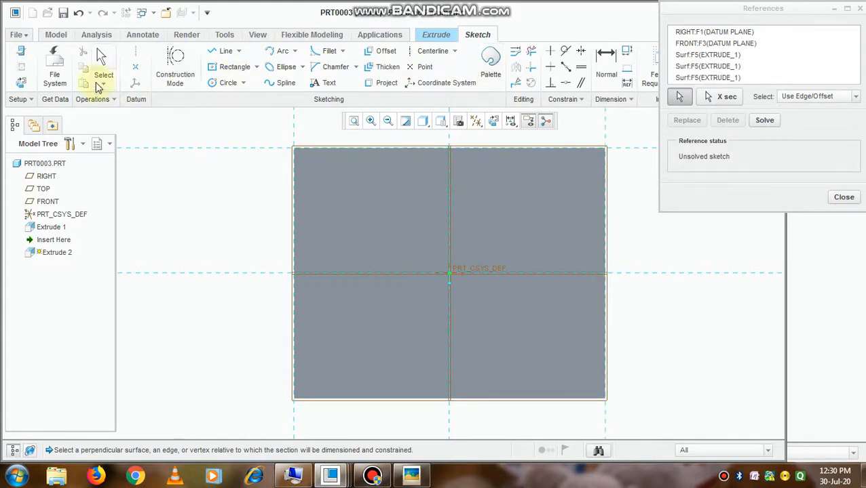
Sketch a corner rectangle from the block's upper-left corner to its right edge, spanning the full width and about 11 mm deep.
{"action": "left_click", "coordinate": [256, 67]}
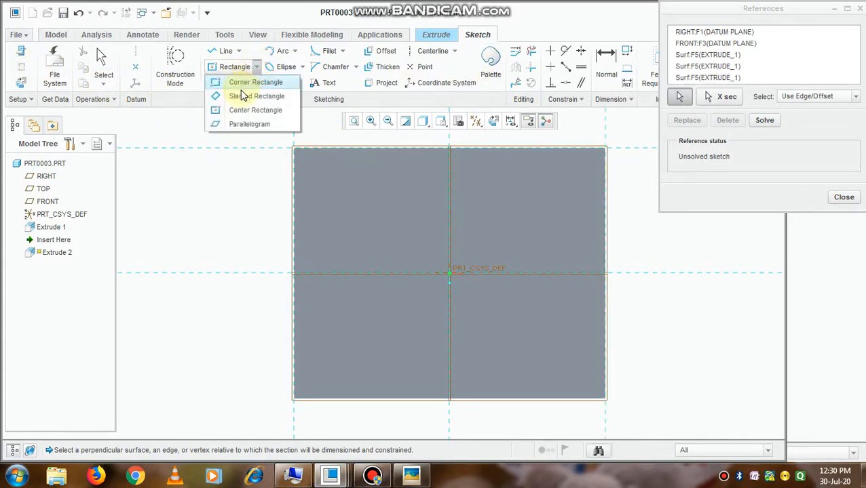
{"action": "left_click", "coordinate": [246, 81]}
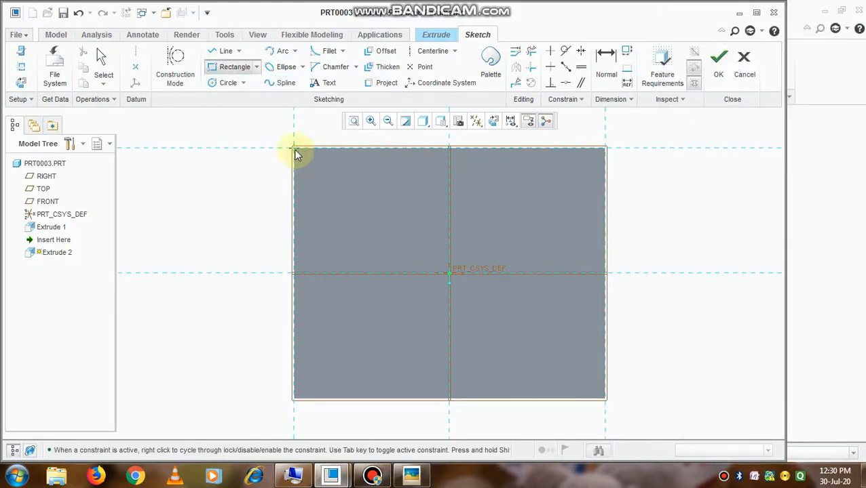
{"action": "left_click", "coordinate": [294, 148]}
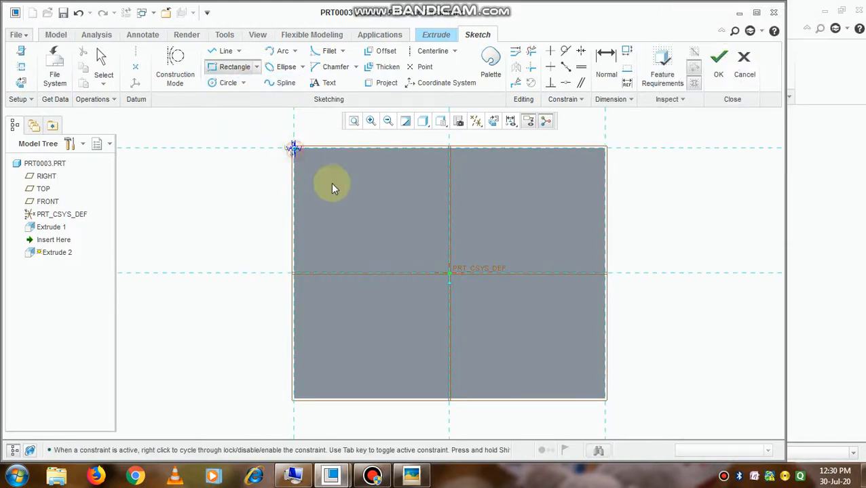
{"action": "left_click", "coordinate": [603, 206]}
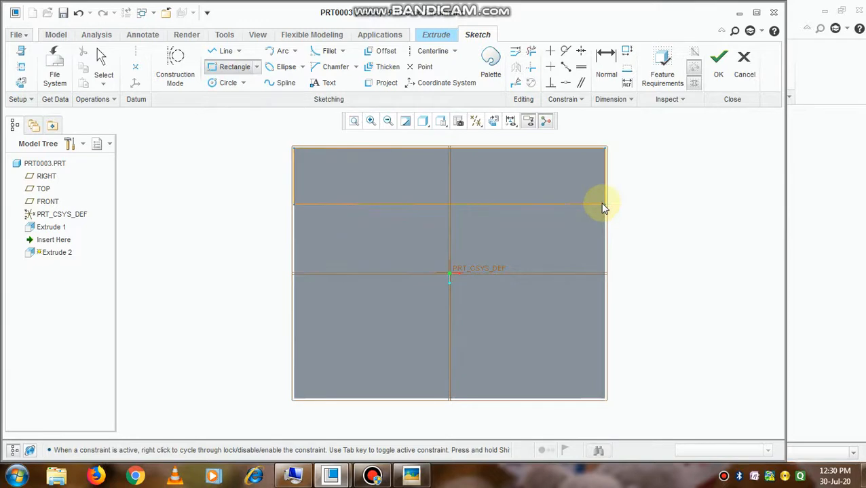
{"action": "middle_click", "coordinate": [614, 185]}
Set the rectangle's vertical dimension to 20 mm and check it against the Tutorial 04.JPG drawing.
{"action": "double_click", "coordinate": [622, 173]}
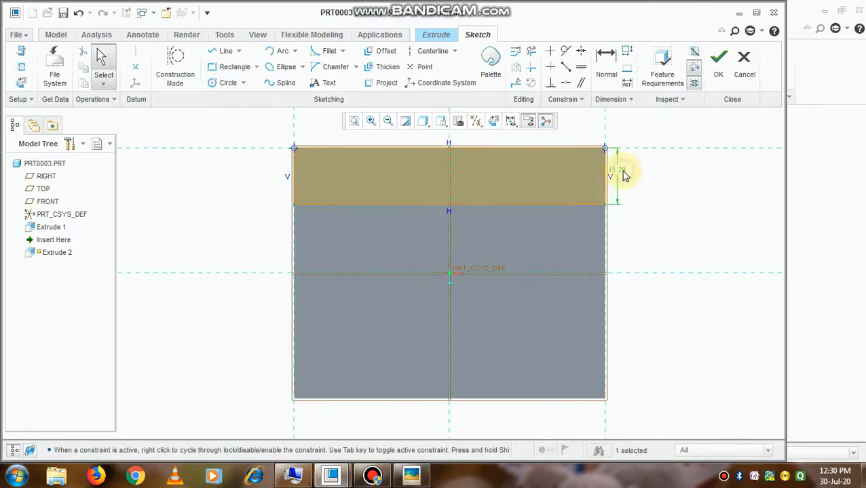
{"action": "type", "text": "20"}
{"action": "key", "text": "Return"}
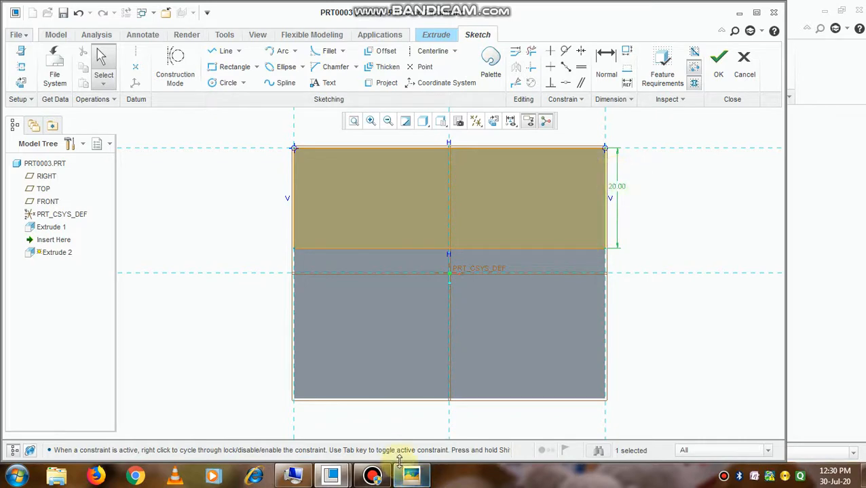
{"action": "left_click", "coordinate": [411, 477]}
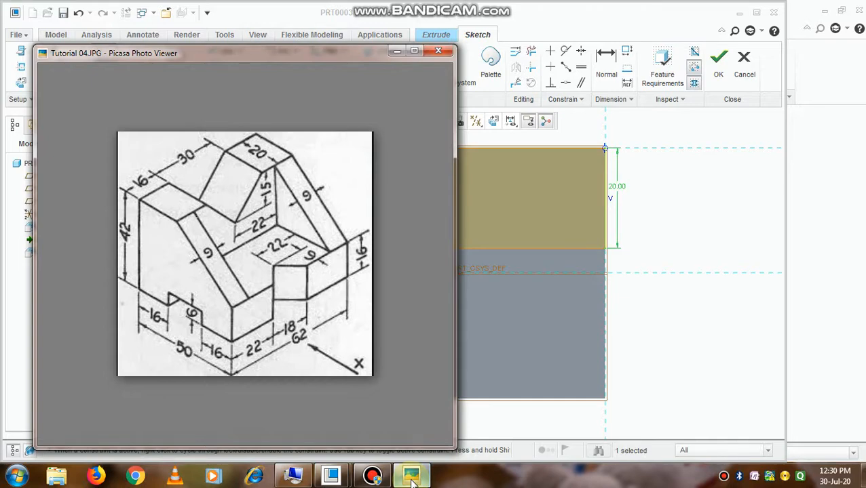
{"action": "left_click", "coordinate": [412, 478]}
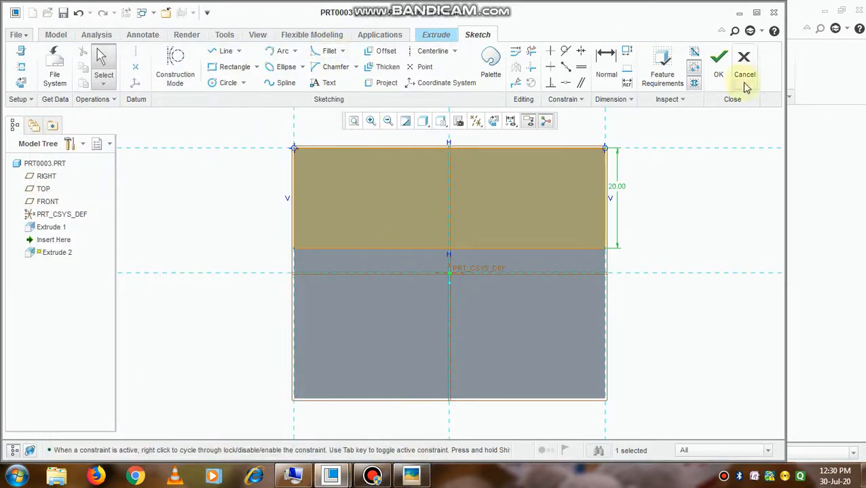
Finish the rectangle sketch and set its extrusion depth to 26 mm above the base block.
{"action": "left_click", "coordinate": [719, 75]}
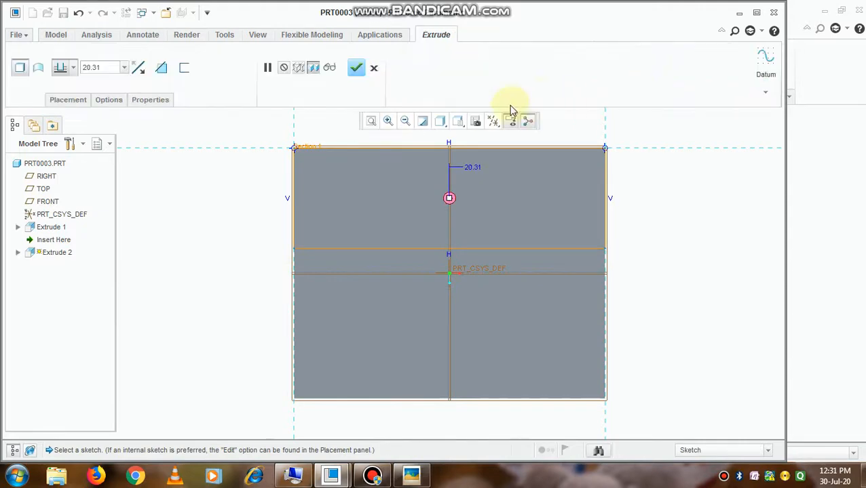
{"action": "mouse_move", "coordinate": [472, 177]}
{"action": "middle_mouse_down"}
{"action": "mouse_move", "coordinate": [471, 166]}
{"action": "mouse_move", "coordinate": [467, 190]}
{"action": "middle_mouse_up"}
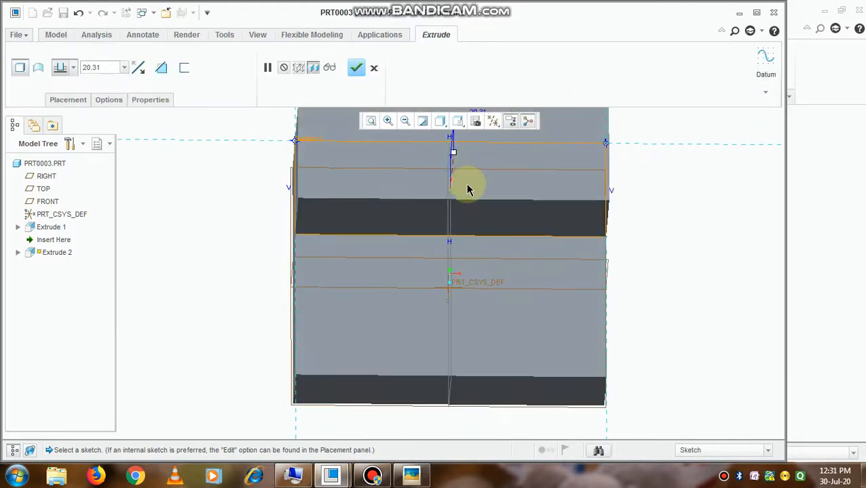
{"action": "scroll", "coordinate": [467, 190], "scroll_direction": "down", "scroll_amount": 3}
{"action": "middle_click_drag", "start_coordinate": [382, 244], "coordinate": [456, 135]}
{"action": "scroll", "coordinate": [453, 172], "scroll_direction": "up", "scroll_amount": 3}
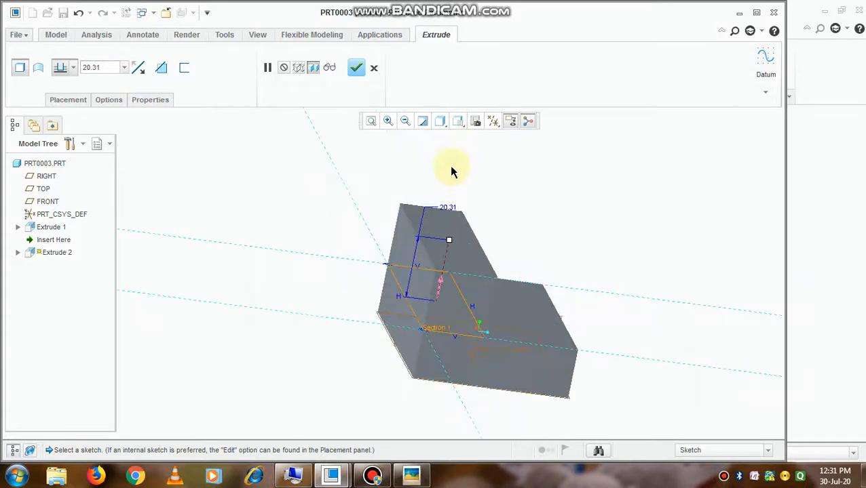
{"action": "double_click", "coordinate": [450, 204]}
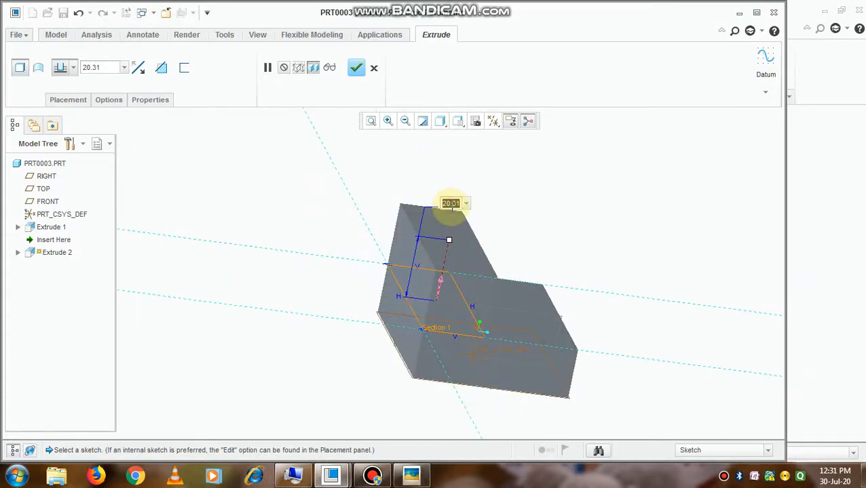
{"action": "type", "text": "26"}
{"action": "key", "text": "Return"}
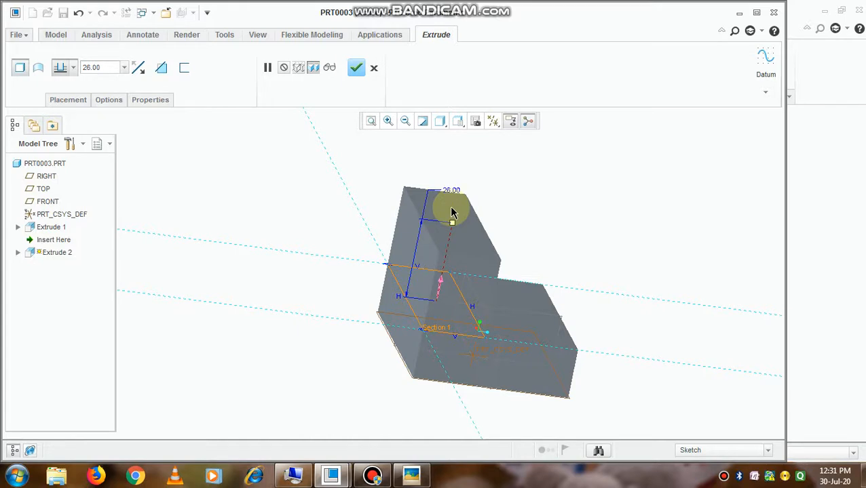
Complete the 26 mm raised-section extrusion and check the part against the Tutorial 04.JPG drawing.
{"action": "left_click", "coordinate": [354, 71]}
{"action": "middle_click_drag", "start_coordinate": [428, 223], "coordinate": [392, 227]}
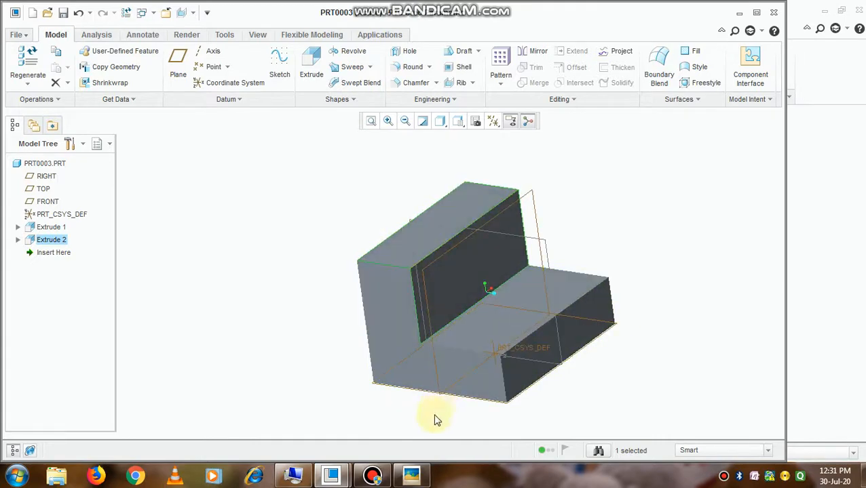
{"action": "left_click", "coordinate": [411, 477]}
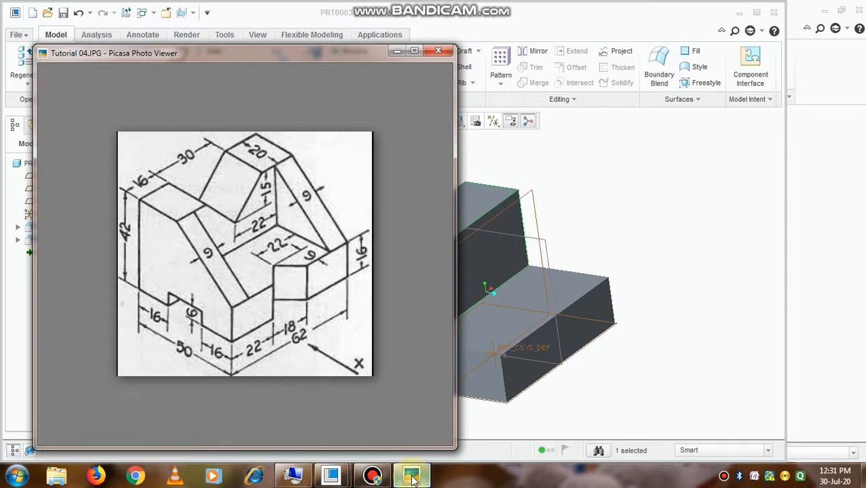
{"action": "left_click", "coordinate": [411, 477]}
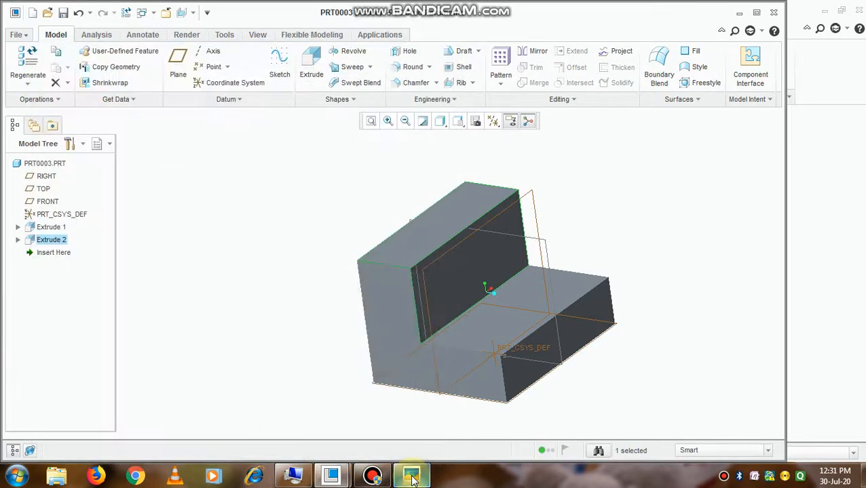
Start a sketch on the L-shaped end face of the part and orient it to the 2D sketch view.
{"action": "left_click", "coordinate": [455, 388]}
{"action": "left_click", "coordinate": [444, 313]}
{"action": "left_click", "coordinate": [423, 270]}
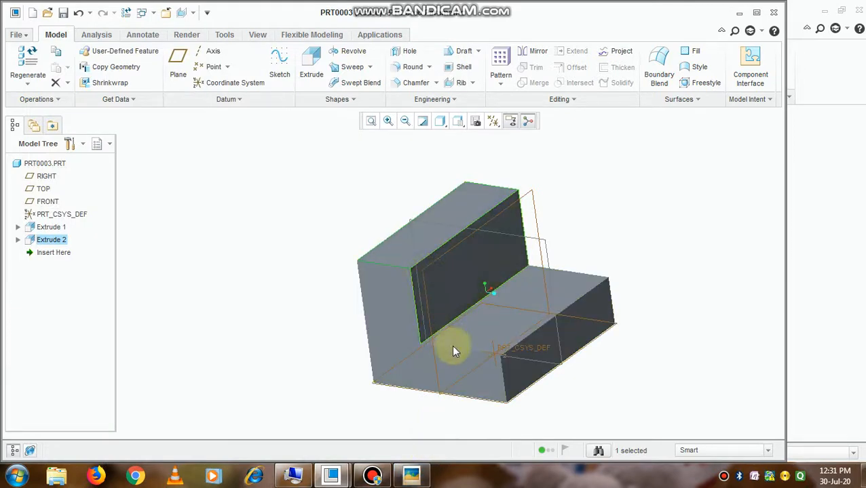
{"action": "left_click", "coordinate": [394, 332]}
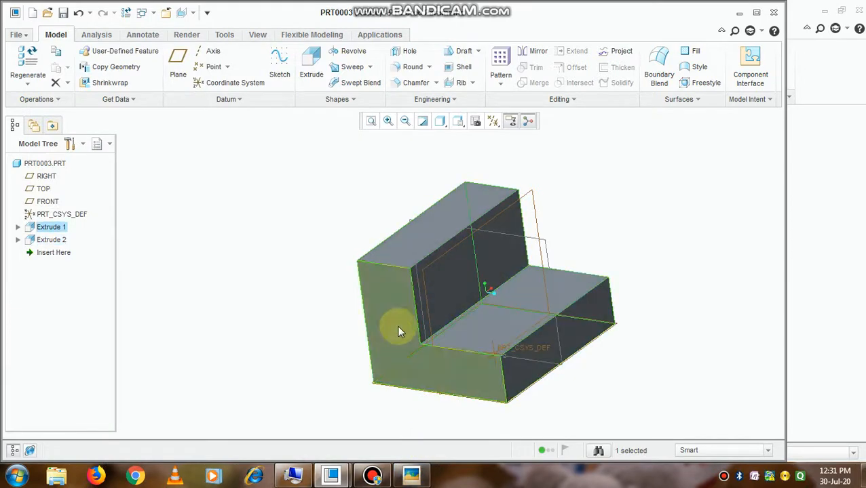
{"action": "left_click", "coordinate": [399, 325]}
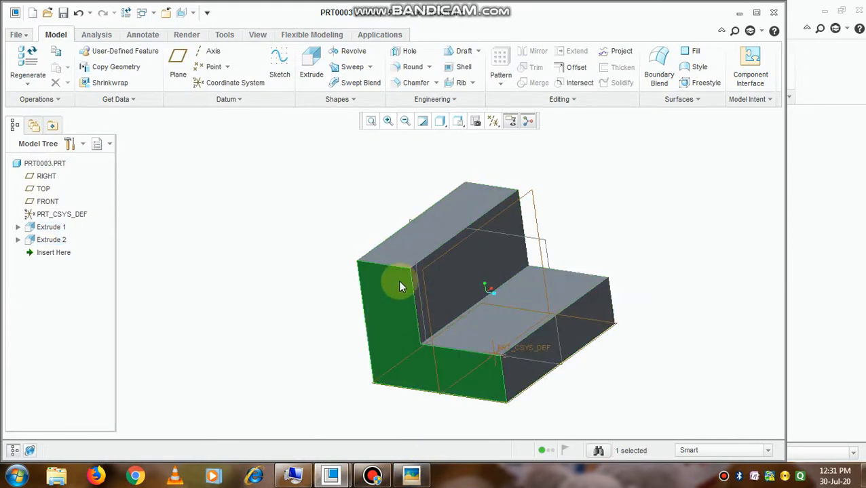
{"action": "left_click", "coordinate": [291, 70]}
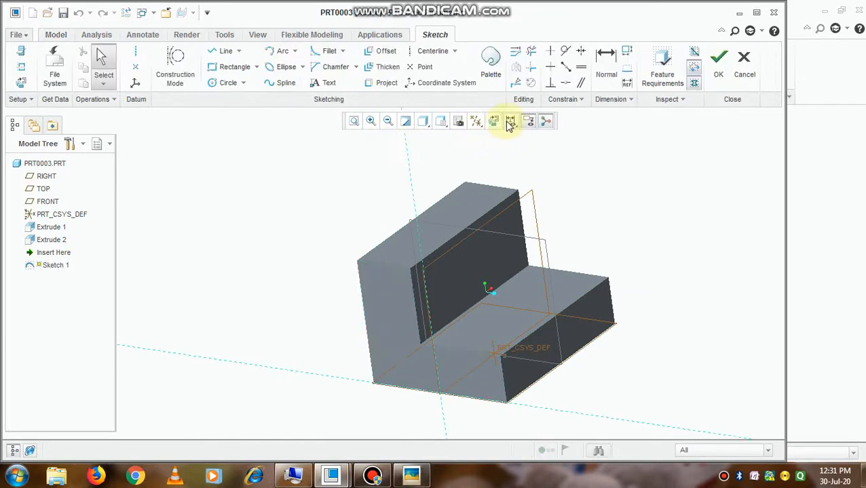
{"action": "left_click", "coordinate": [494, 124]}
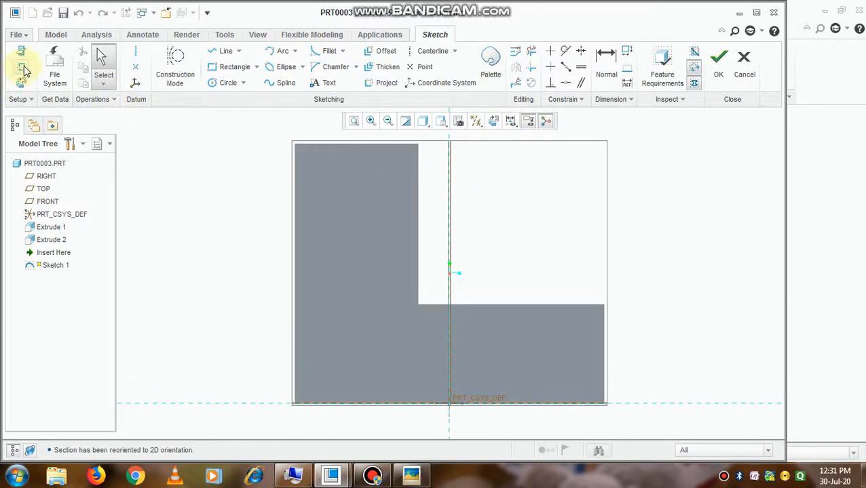
Add the raised section's vertical and top edges and the base's top and outer edges as sketch references.
{"action": "left_click", "coordinate": [21, 67]}
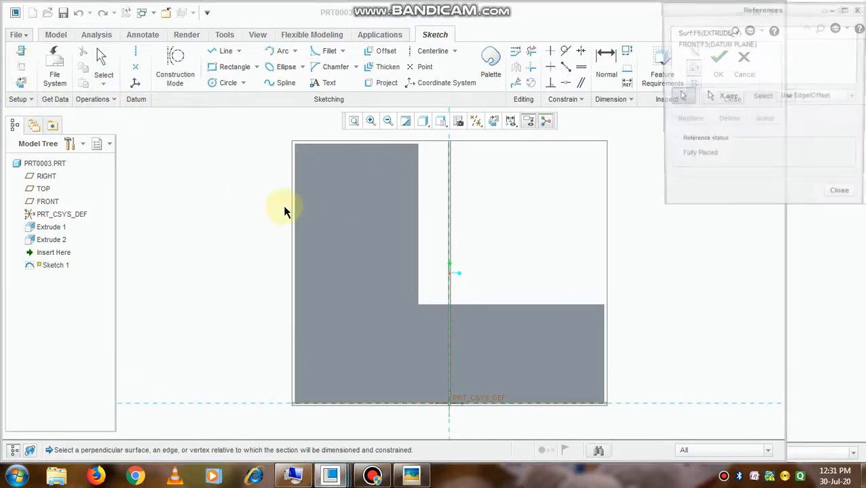
{"action": "left_click", "coordinate": [419, 196]}
{"action": "left_click", "coordinate": [392, 145]}
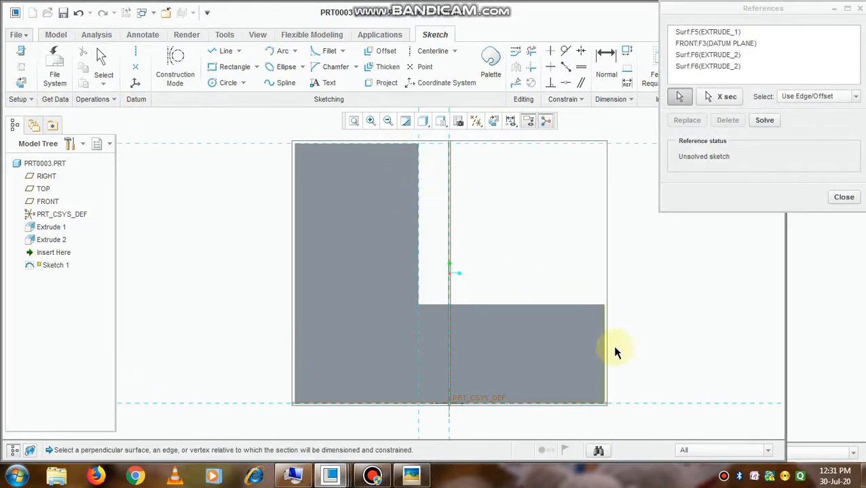
{"action": "left_click", "coordinate": [605, 325]}
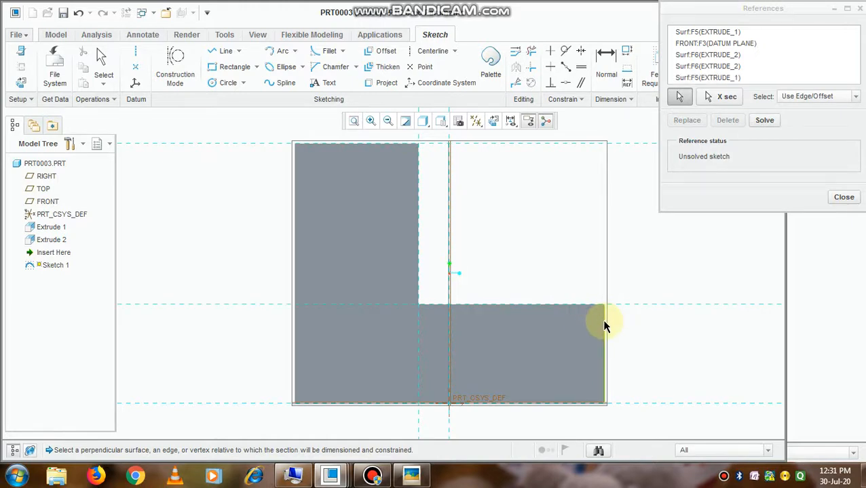
{"action": "left_click", "coordinate": [602, 321]}
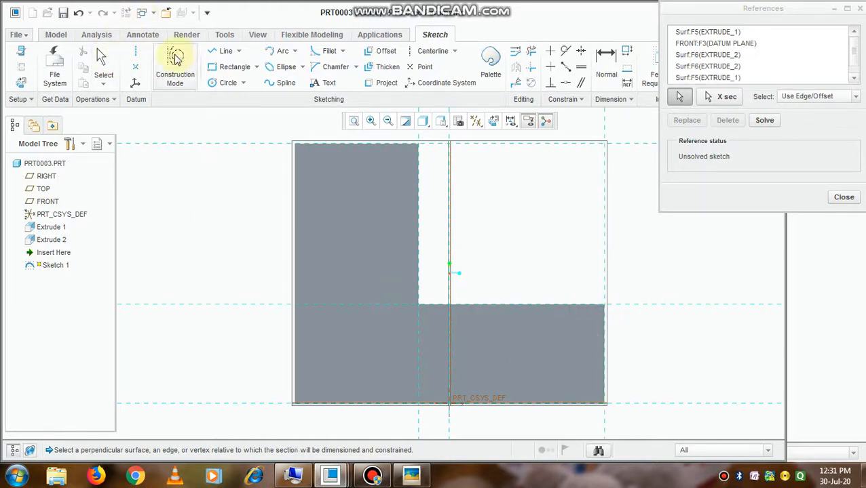
{"action": "left_click", "coordinate": [844, 196]}
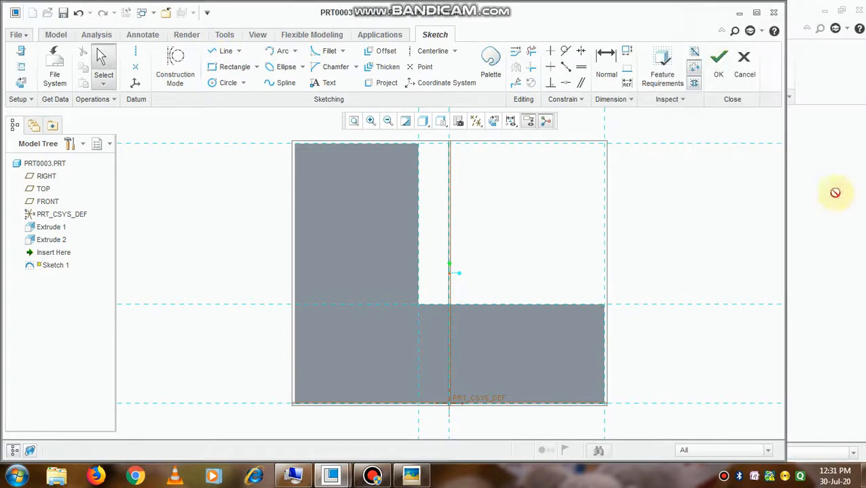
Sketch a closed right triangle joining the raised section's top corner, the inner corner and the base's outer top corner, and finish the sketch.
{"action": "left_click", "coordinate": [224, 51]}
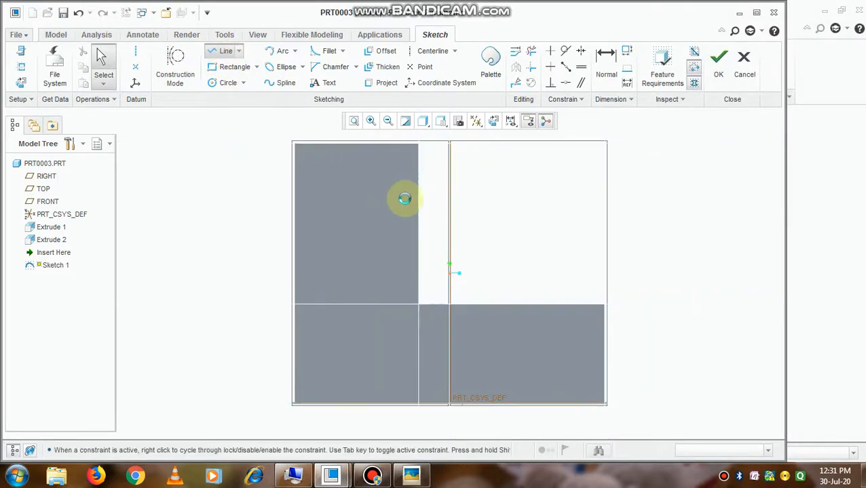
{"action": "left_click", "coordinate": [418, 145]}
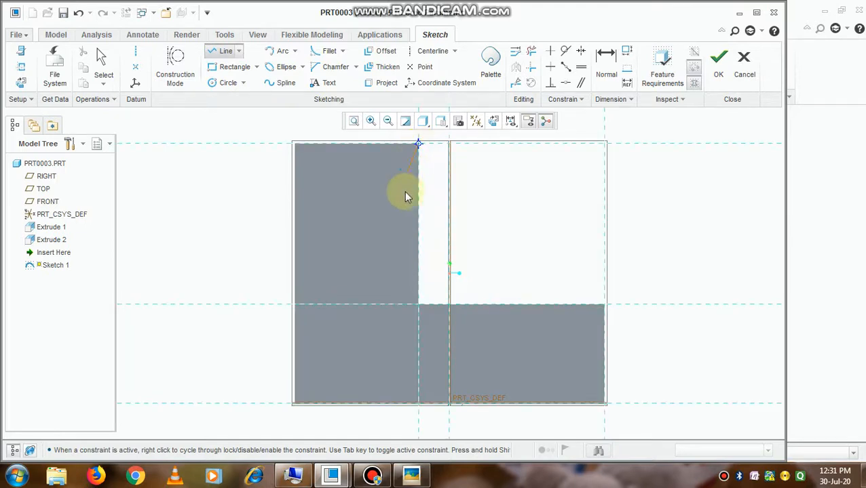
{"action": "left_click", "coordinate": [418, 309]}
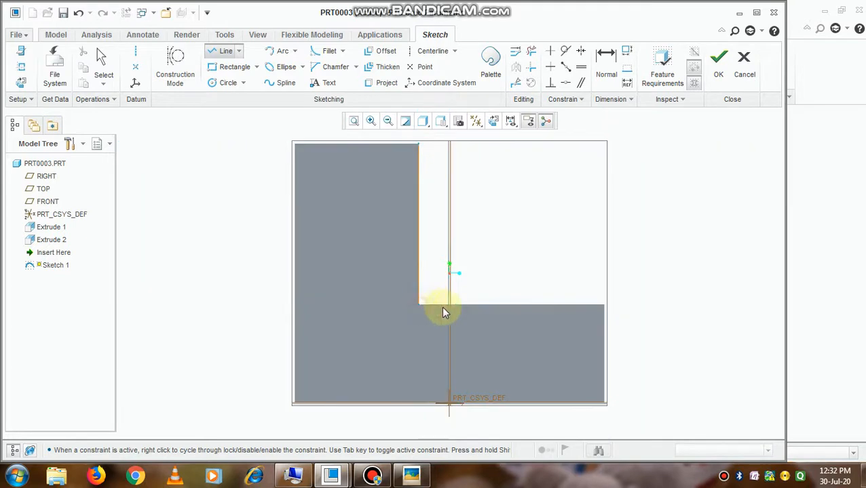
{"action": "left_click", "coordinate": [605, 306]}
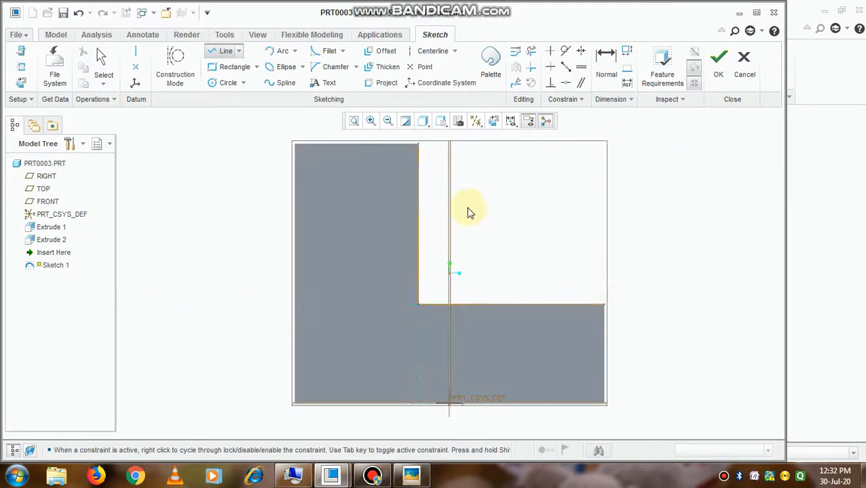
{"action": "left_click", "coordinate": [419, 145]}
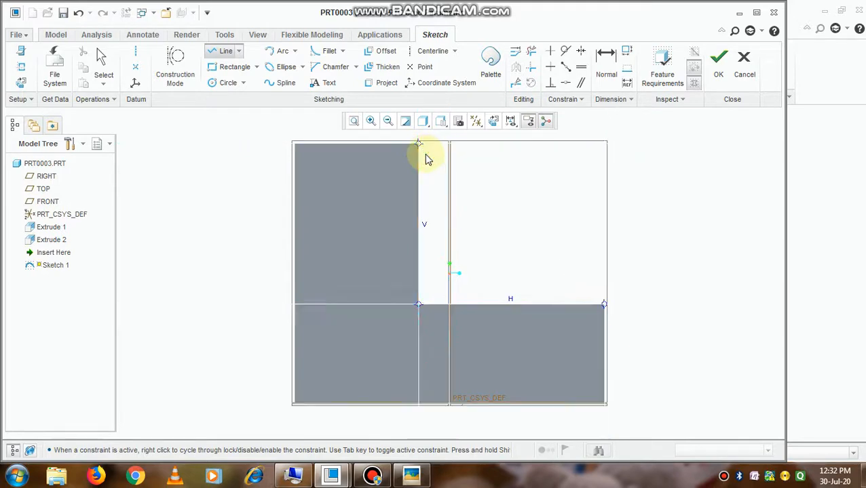
{"action": "middle_click", "coordinate": [435, 168]}
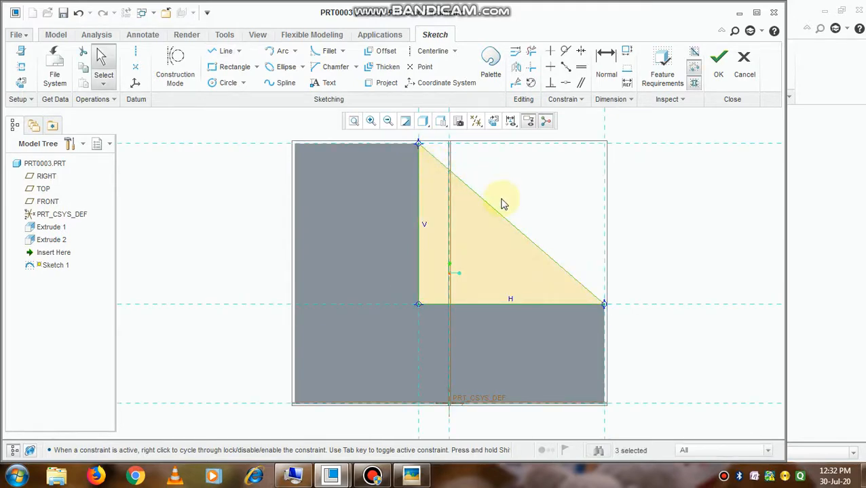
{"action": "key", "text": "ctrl+d"}
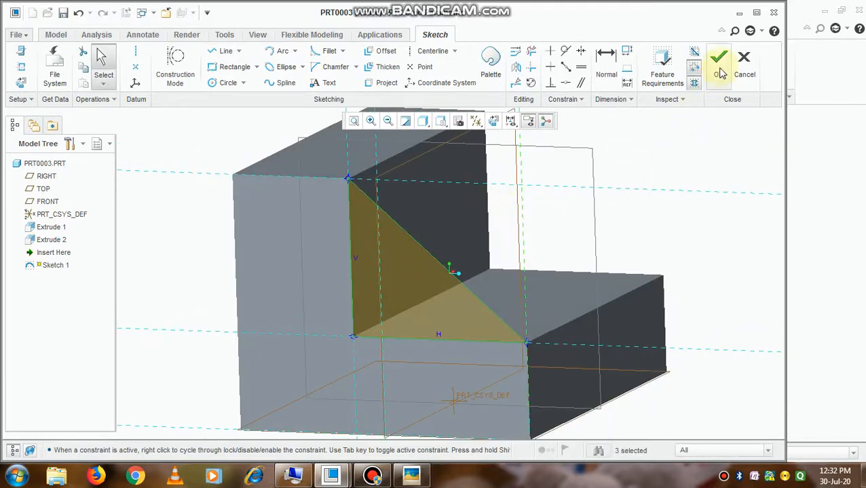
{"action": "left_click", "coordinate": [718, 60]}
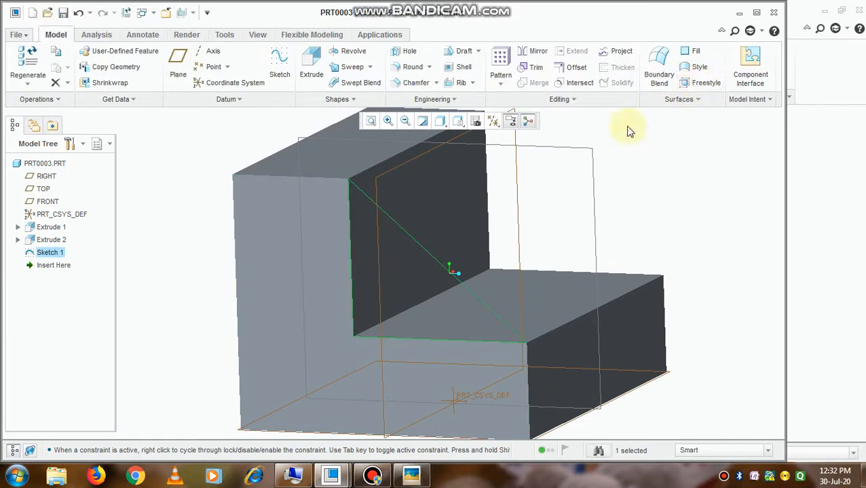
Extrude the triangle 6 mm inward as a rib, consulting the Tutorial 04.JPG drawing for its thickness.
{"action": "left_click", "coordinate": [311, 64]}
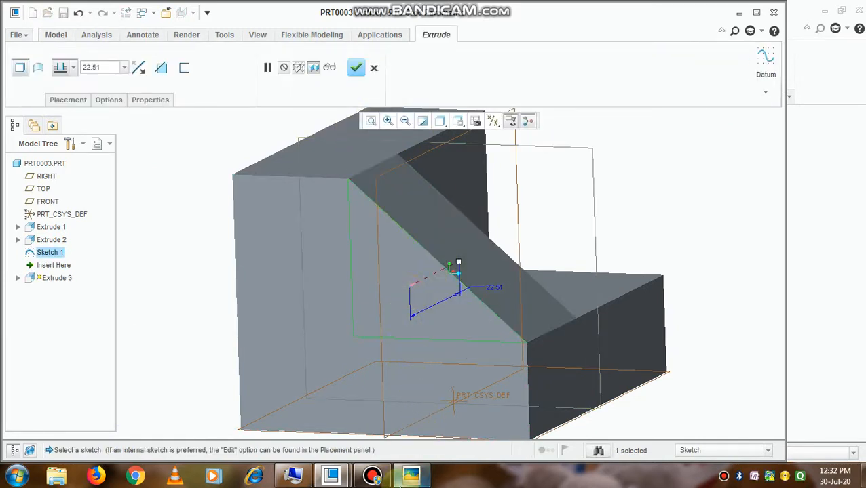
{"action": "left_click", "coordinate": [405, 479]}
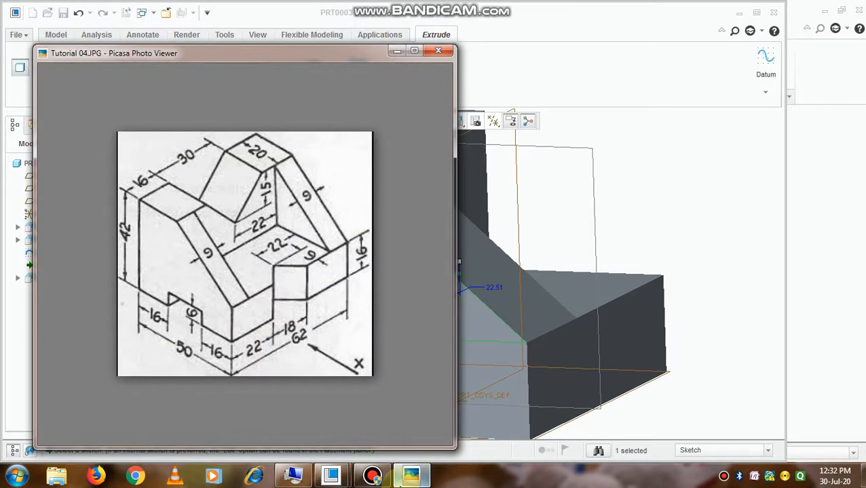
{"action": "left_click", "coordinate": [406, 479]}
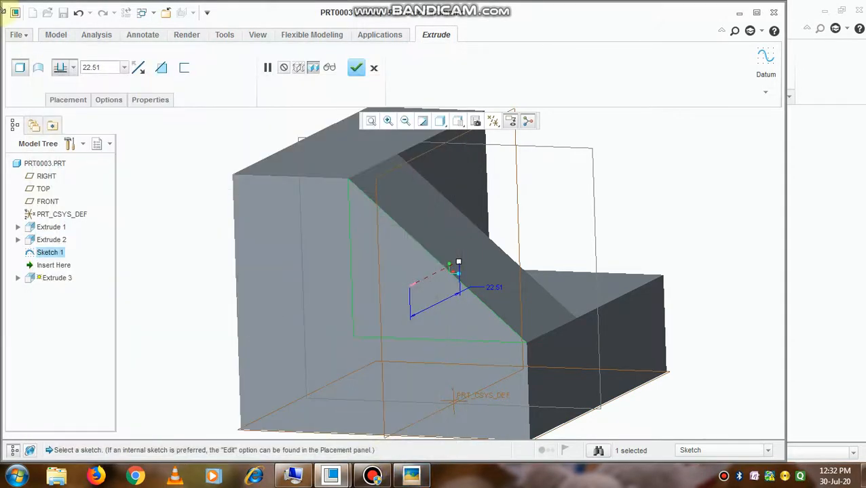
{"action": "double_click", "coordinate": [113, 68]}
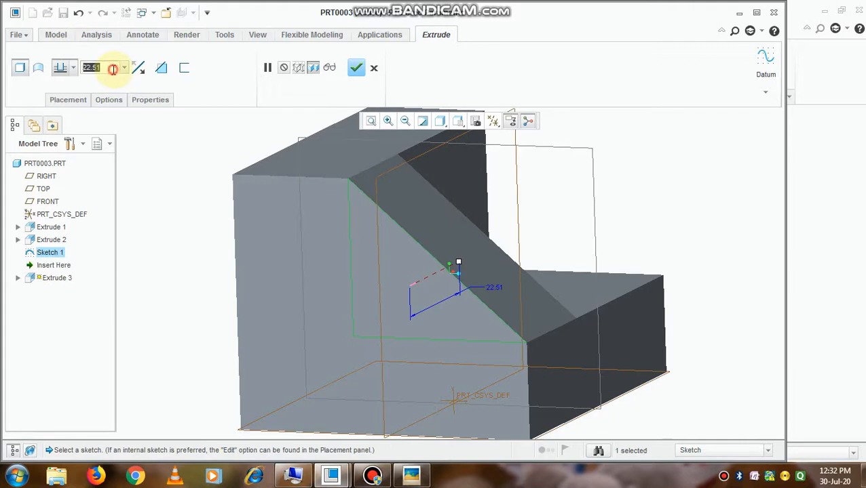
{"action": "type", "text": "6"}
{"action": "key", "text": "Return"}
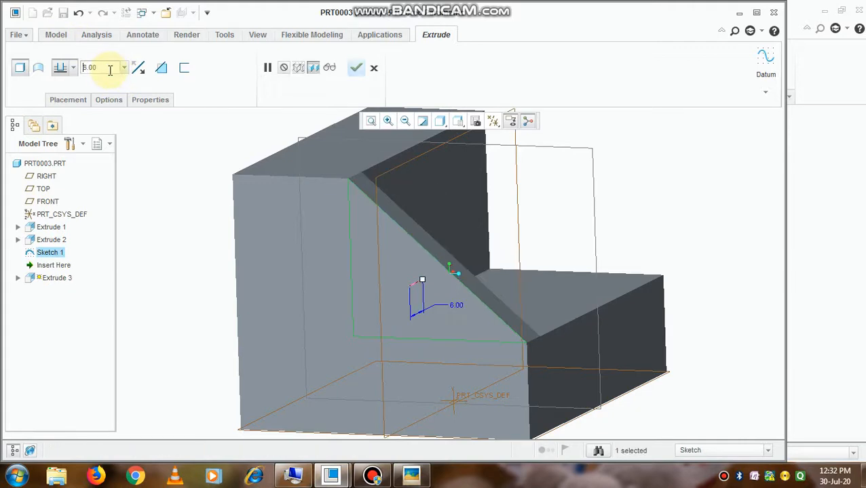
{"action": "left_click", "coordinate": [358, 68]}
Mirror the triangular rib, Extrude 3, about the datum plane midway along the block's length.
{"action": "middle_click_drag", "start_coordinate": [232, 293], "coordinate": [216, 307]}
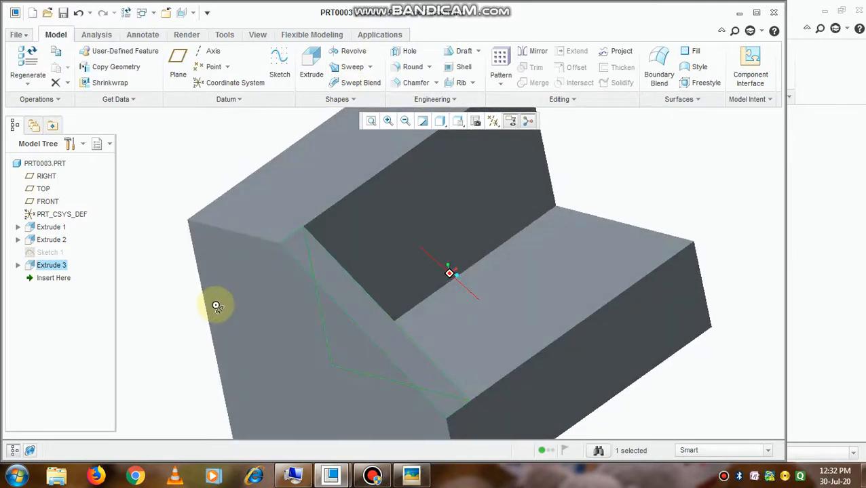
{"action": "double_click", "coordinate": [53, 265]}
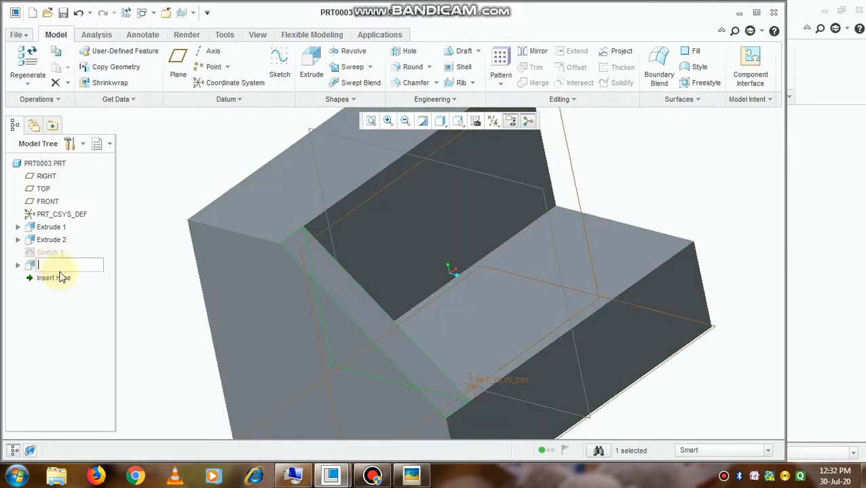
{"action": "left_click", "coordinate": [532, 56]}
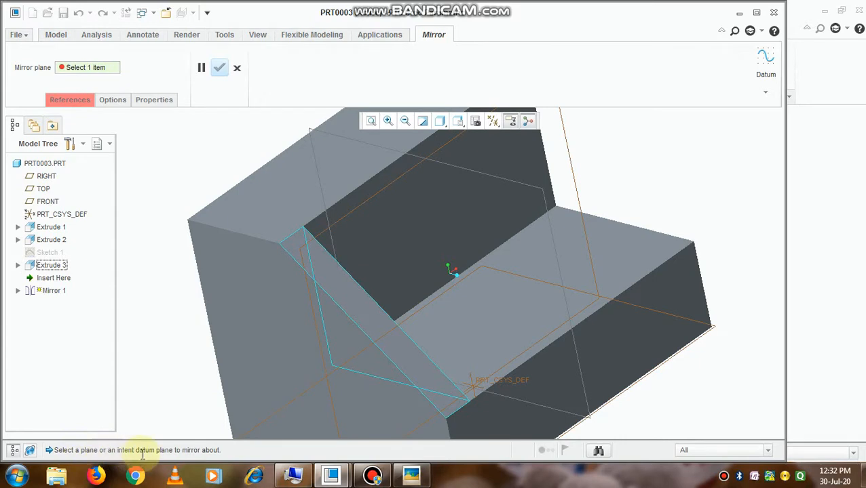
{"action": "left_click", "coordinate": [464, 171]}
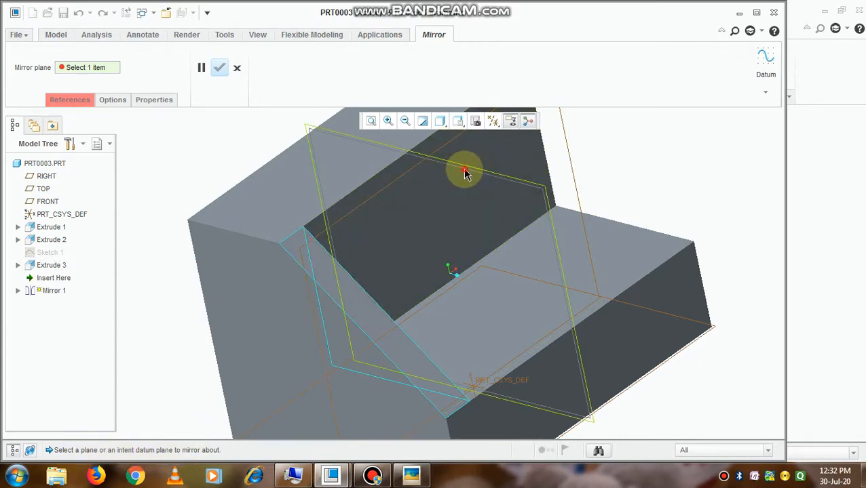
{"action": "left_click", "coordinate": [218, 71]}
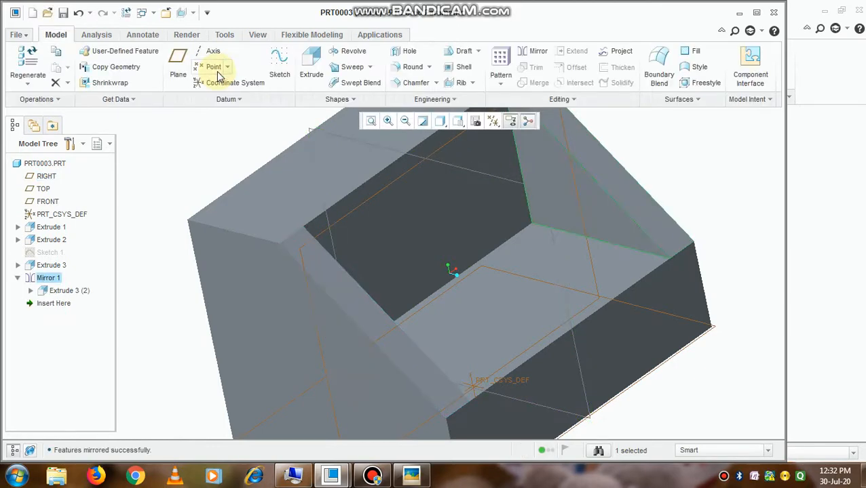
Start an extrusion sketch on the raised section's vertical face between the two ribs and orient it to the 2D sketch view.
{"action": "middle_click_drag", "start_coordinate": [396, 194], "coordinate": [379, 209]}
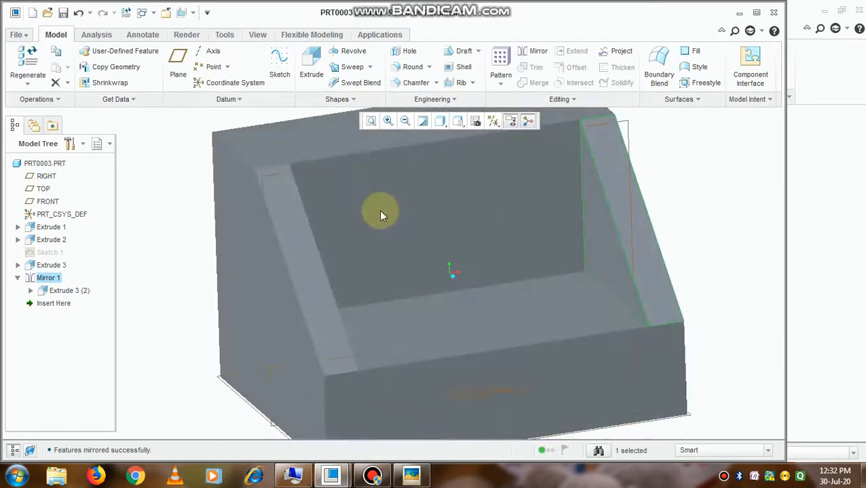
{"action": "scroll", "coordinate": [379, 209], "scroll_direction": "up", "scroll_amount": 4}
{"action": "left_click", "coordinate": [406, 171]}
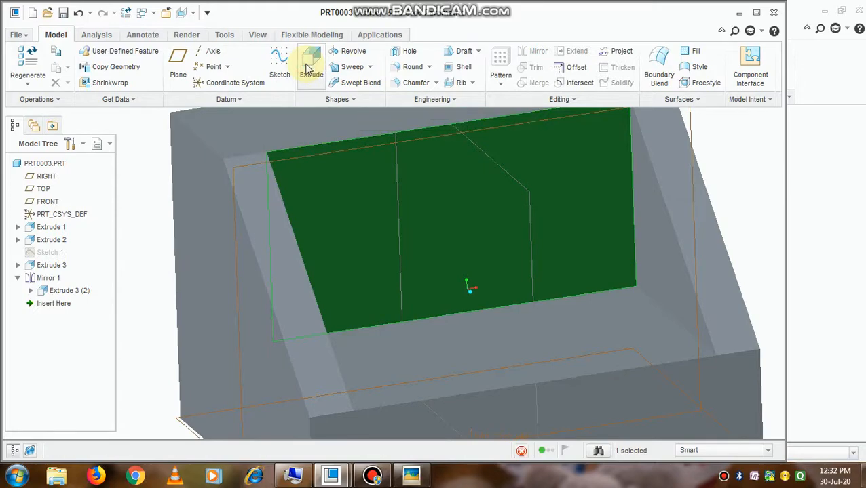
{"action": "left_click", "coordinate": [309, 68]}
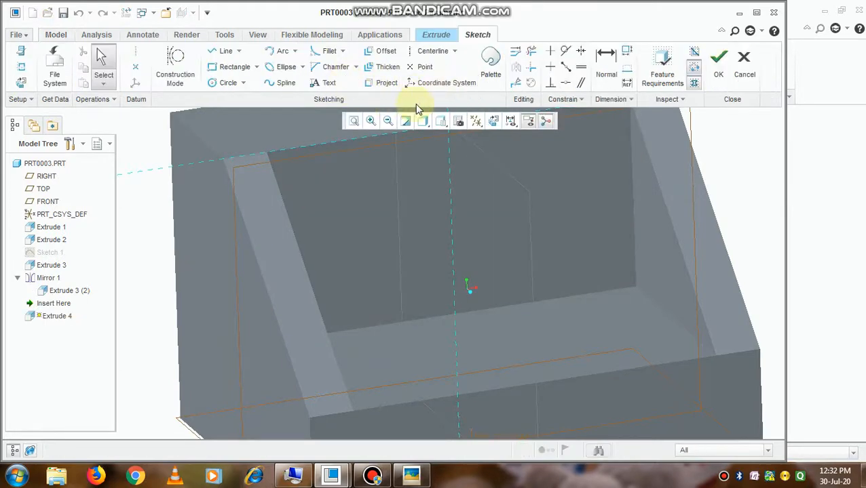
{"action": "left_click", "coordinate": [478, 124]}
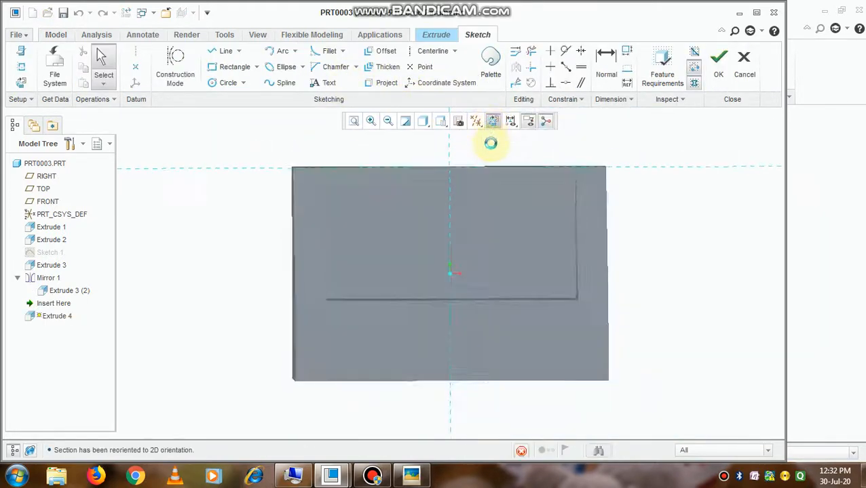
Consult the Tutorial 04.JPG drawing, then sketch a line about 8.5 mm from the top edge's midpoint along that edge and a diagonal back to the vertical reference.
{"action": "scroll", "coordinate": [453, 156], "scroll_direction": "down", "scroll_amount": 1}
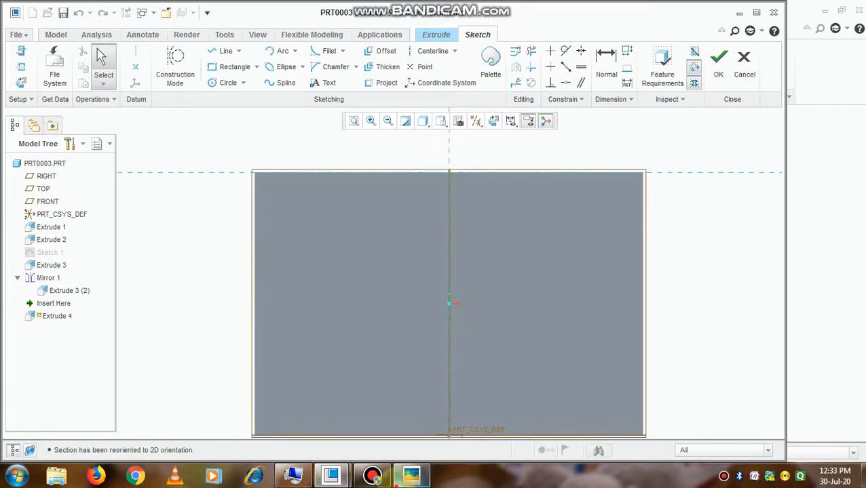
{"action": "left_click", "coordinate": [407, 476]}
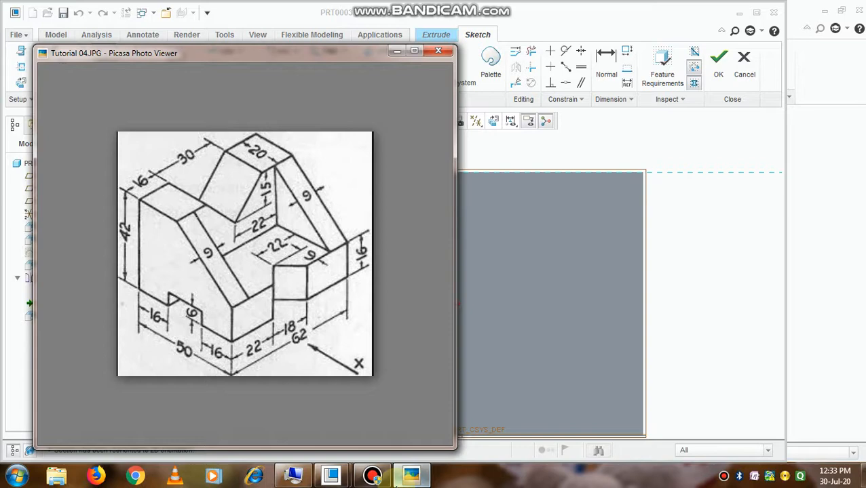
{"action": "left_click", "coordinate": [411, 477]}
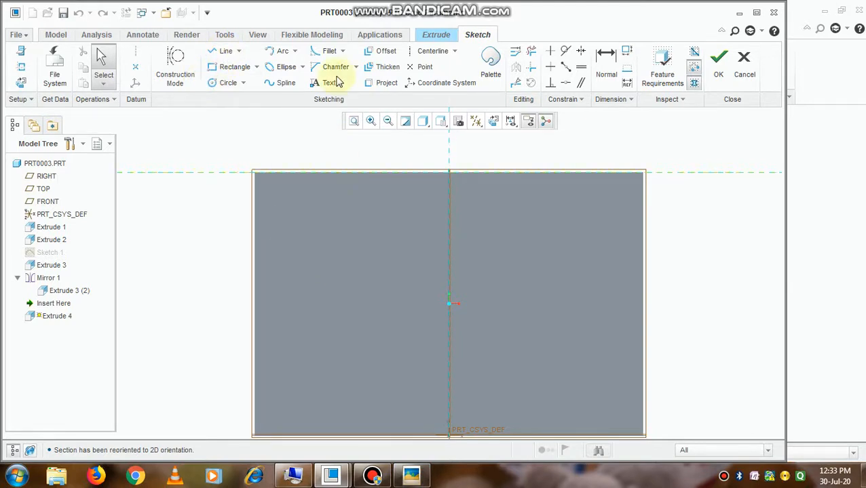
{"action": "left_click", "coordinate": [225, 52]}
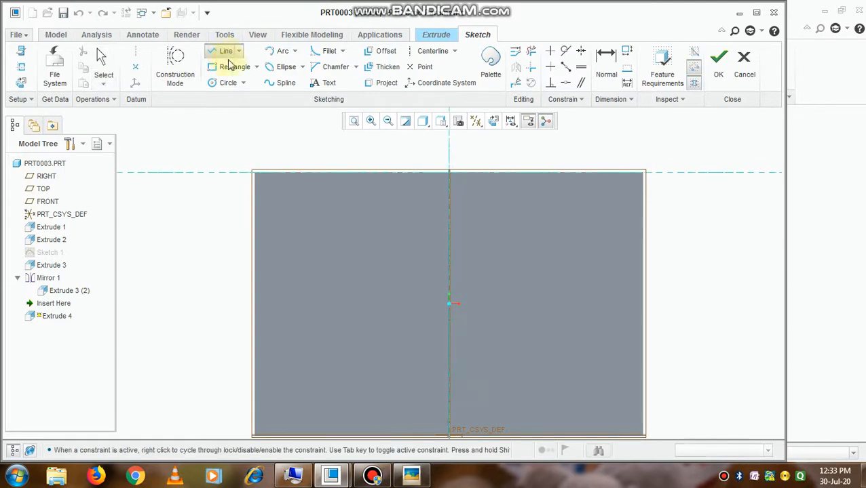
{"action": "left_click", "coordinate": [448, 173]}
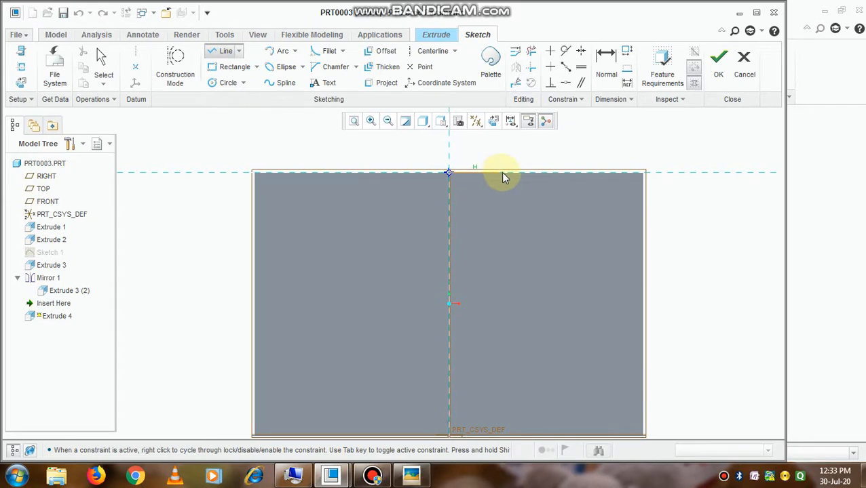
{"action": "left_click", "coordinate": [502, 174]}
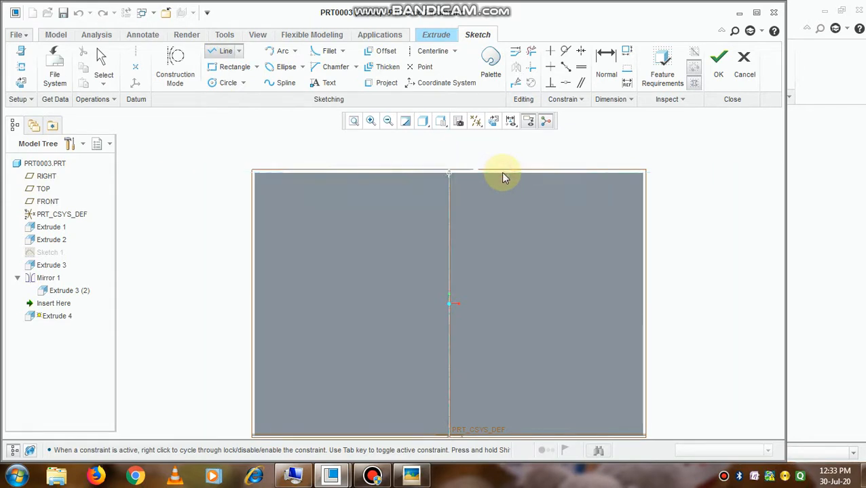
{"action": "left_click", "coordinate": [449, 237]}
{"action": "middle_click", "coordinate": [448, 236]}
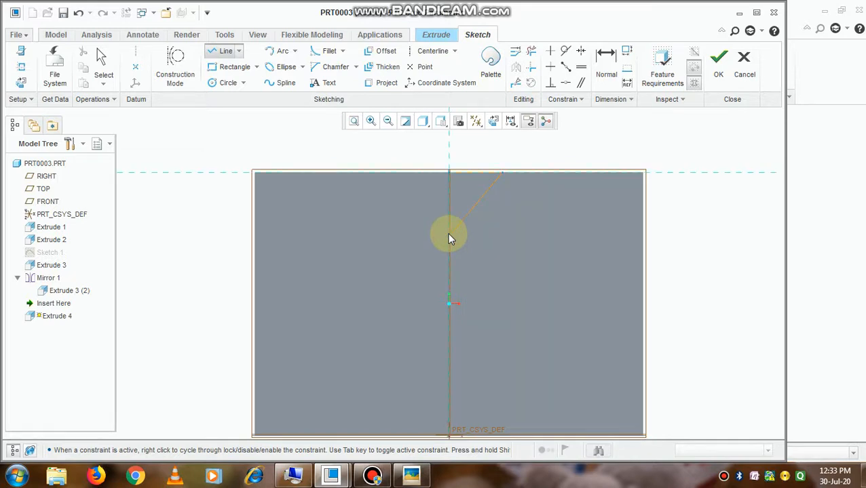
{"action": "middle_click", "coordinate": [448, 236]}
{"action": "scroll", "coordinate": [475, 186], "scroll_direction": "down", "scroll_amount": 2}
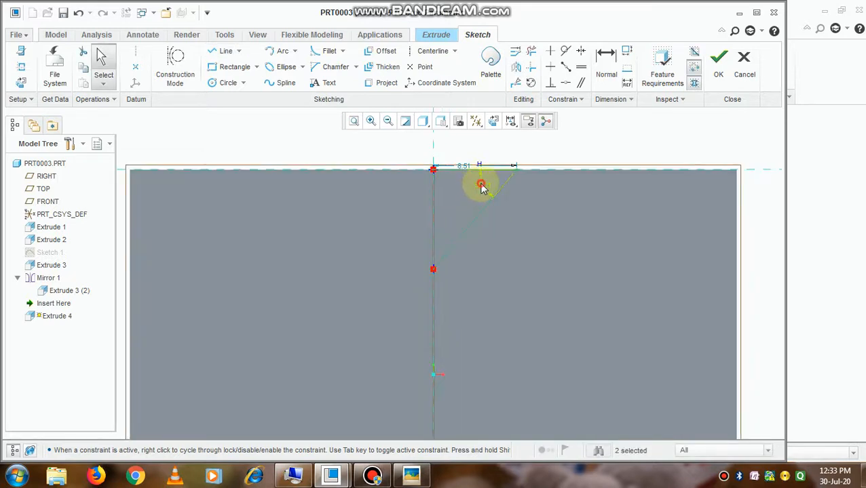
Set the angle between the two sketched lines to 45° and the horizontal line's length to 15 mm.
{"action": "double_click", "coordinate": [481, 185]}
{"action": "type", "text": "45"}
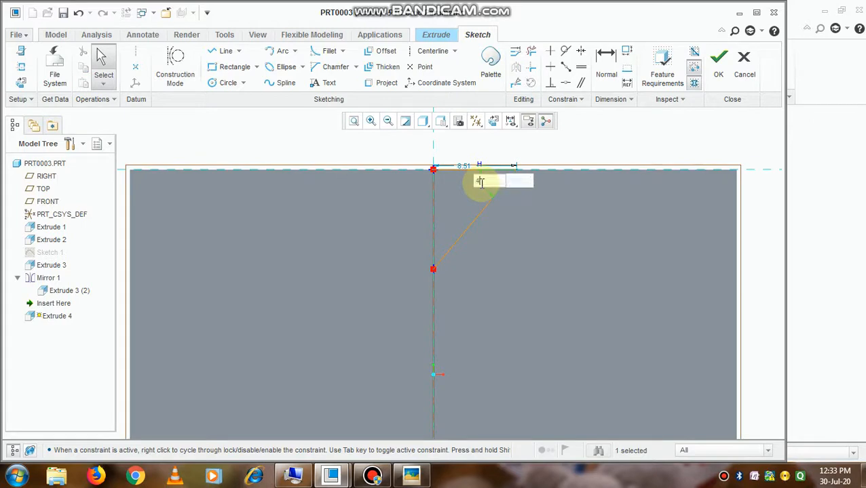
{"action": "key", "text": "Return"}
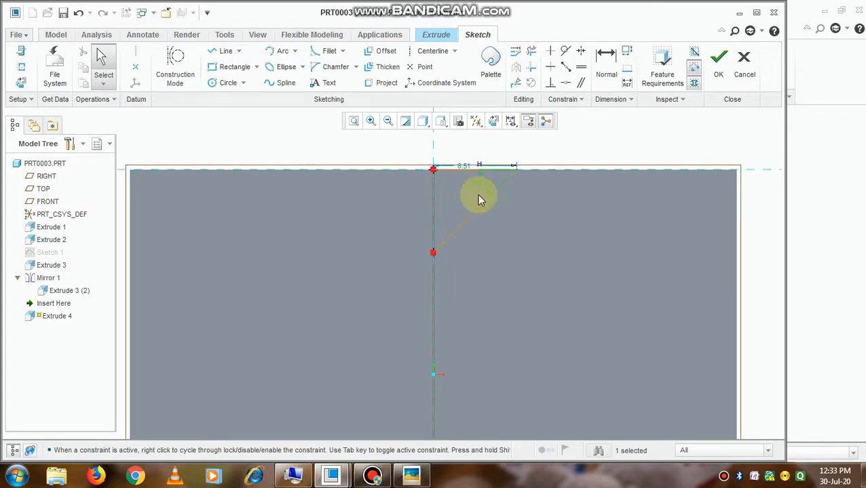
{"action": "double_click", "coordinate": [465, 166]}
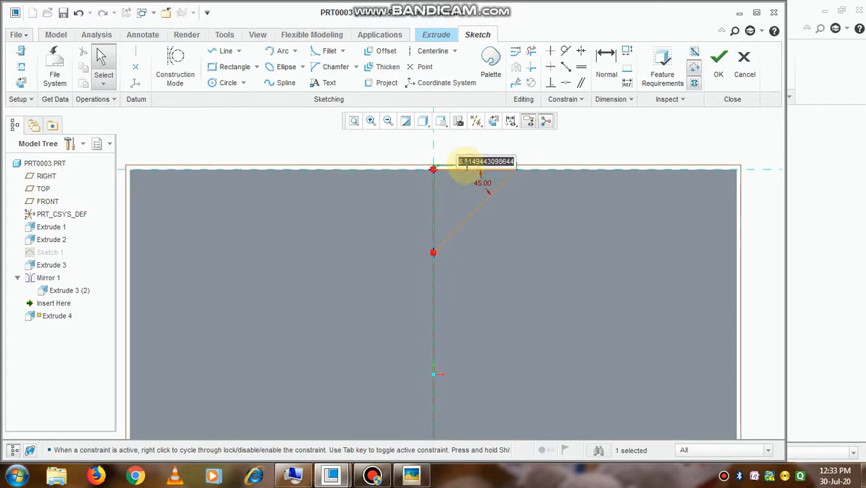
{"action": "type", "text": "15"}
{"action": "key", "text": "Return"}
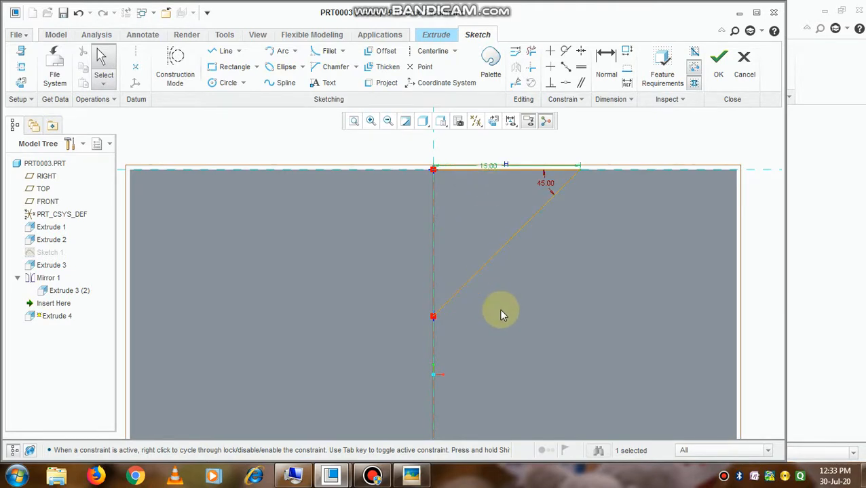
Try to dimension the vertical distance between the sketch's two endpoints on the vertical reference and undo the conflicting dimension.
{"action": "scroll", "coordinate": [499, 309], "scroll_direction": "down", "scroll_amount": 3}
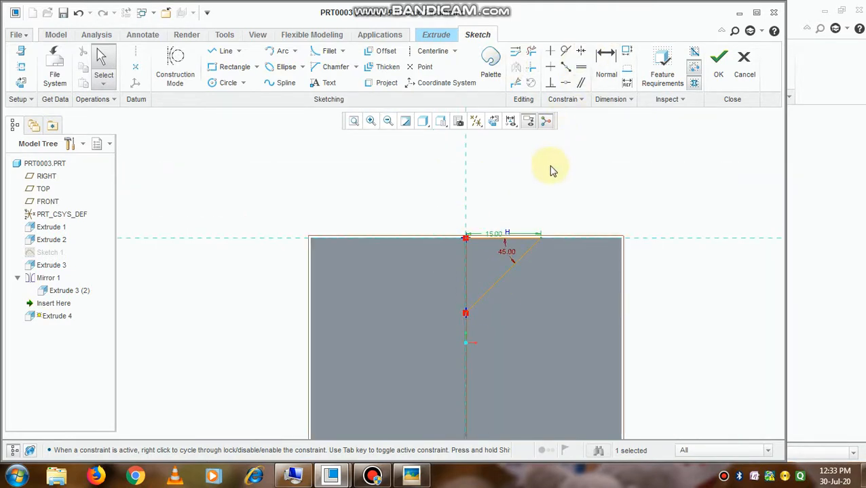
{"action": "left_click", "coordinate": [606, 59]}
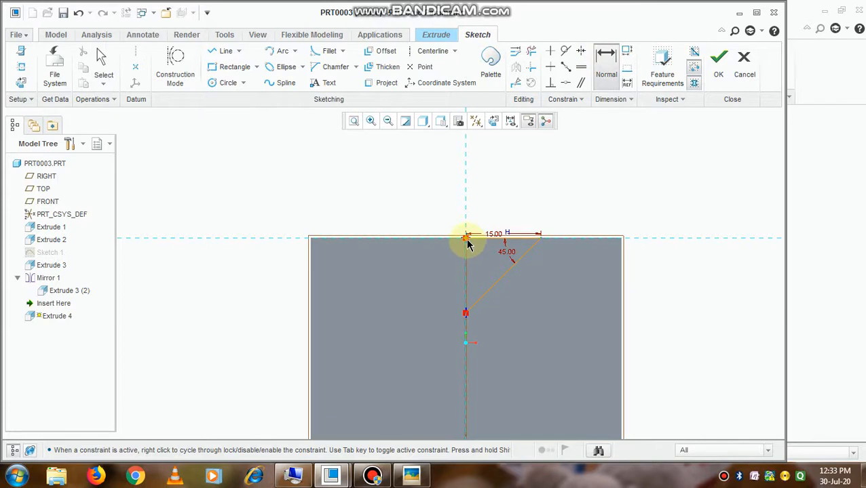
{"action": "mouse_move", "coordinate": [466, 319]}
{"action": "left_mouse_down"}
{"action": "mouse_move", "coordinate": [423, 299]}
{"action": "mouse_move", "coordinate": [450, 290]}
{"action": "left_mouse_up"}
{"action": "left_click", "coordinate": [702, 140]}
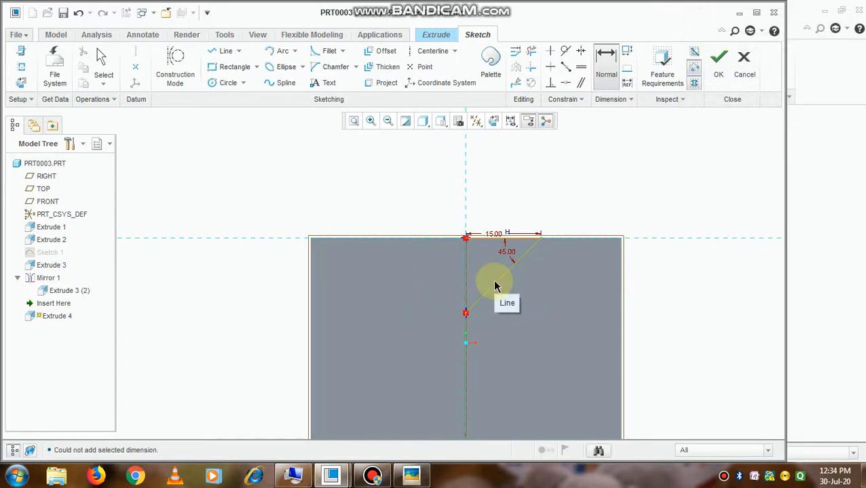
Try to dimension the diagonal's lower endpoint from the face's side edge, checking the Tutorial 04.JPG drawing, and remove the conflicting dimension.
{"action": "left_click", "coordinate": [411, 475]}
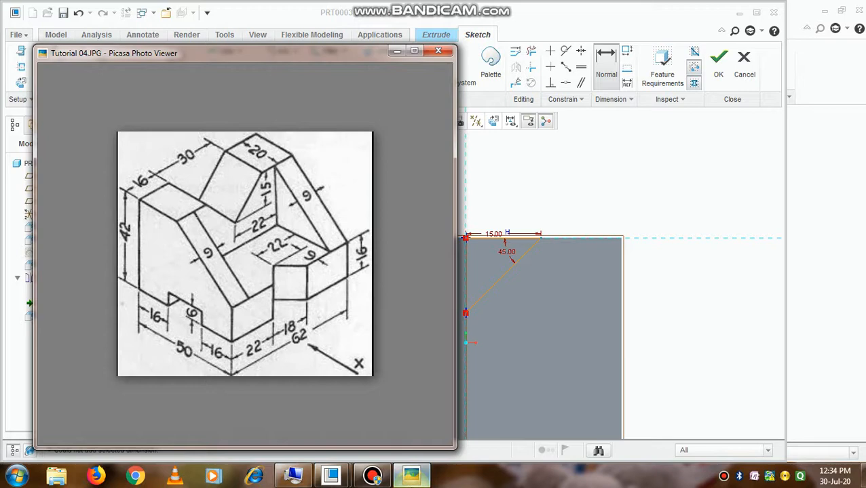
{"action": "left_click", "coordinate": [411, 475]}
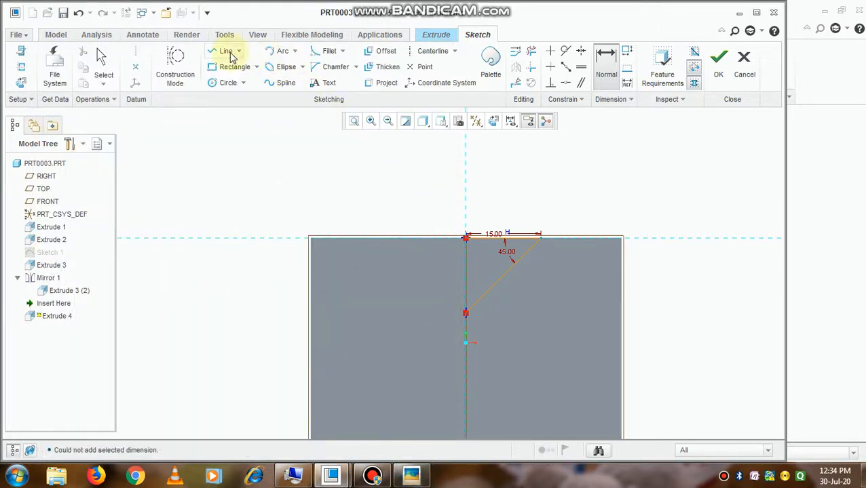
{"action": "left_click", "coordinate": [604, 64]}
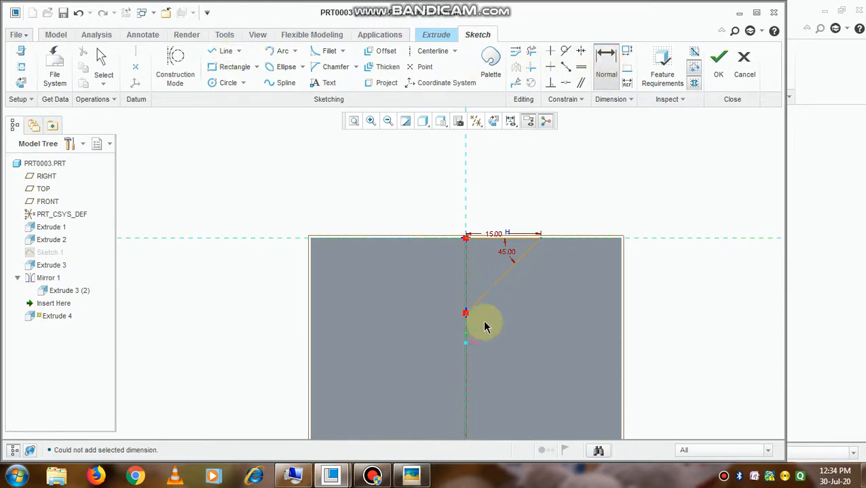
{"action": "left_click", "coordinate": [619, 317]}
{"action": "middle_click", "coordinate": [582, 340]}
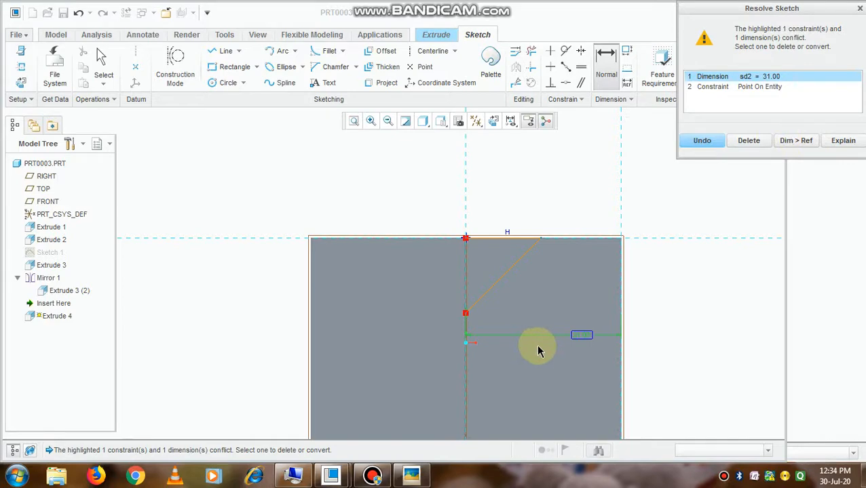
{"action": "left_click", "coordinate": [411, 478]}
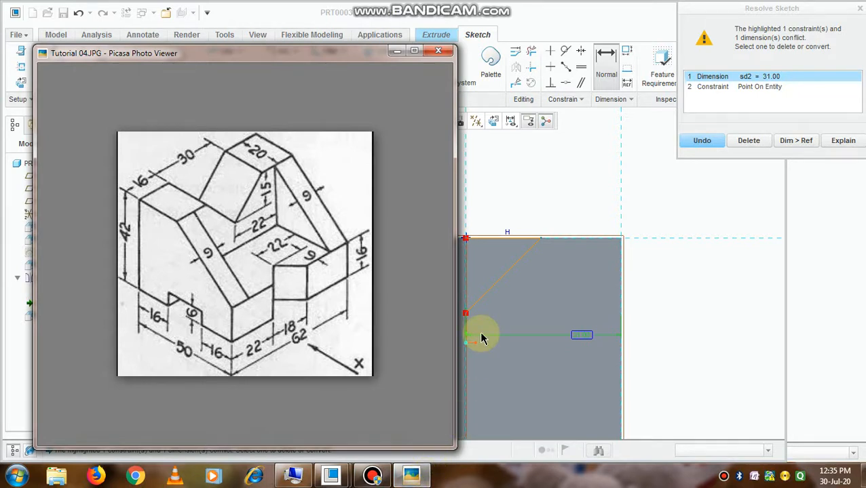
{"action": "left_click", "coordinate": [439, 53]}
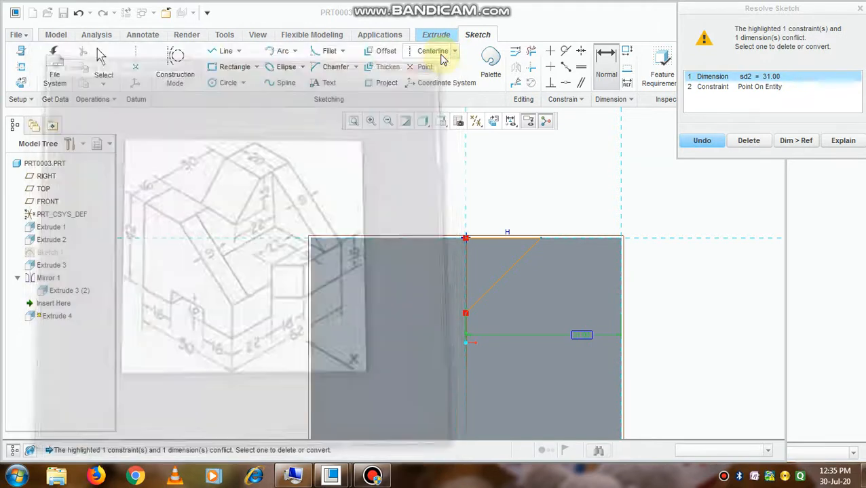
{"action": "left_click", "coordinate": [756, 143]}
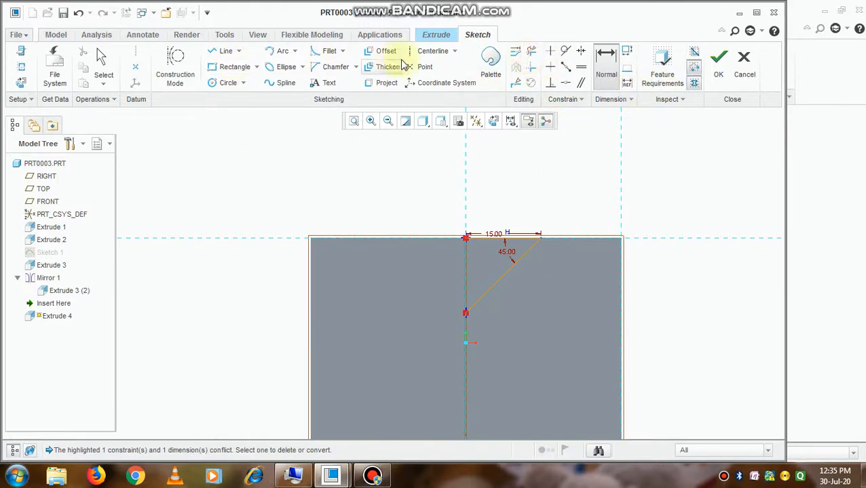
Add a vertical sketch centerline along the vertical reference through the middle of the face.
{"action": "left_click", "coordinate": [434, 52]}
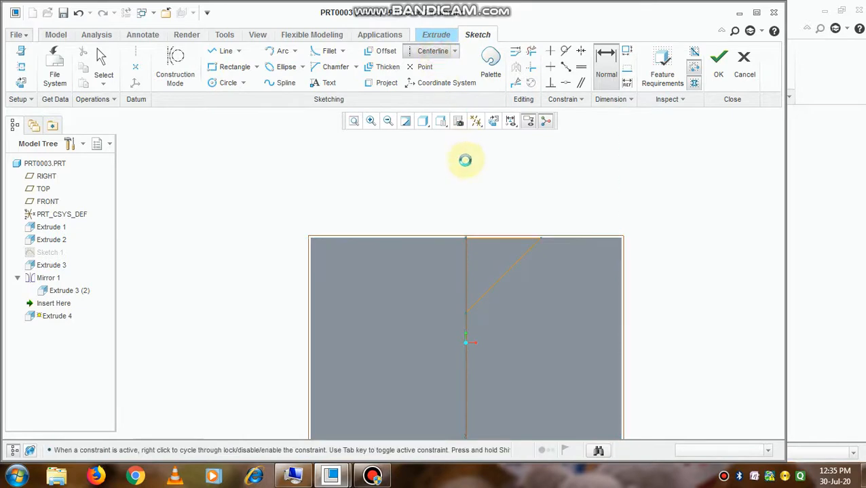
{"action": "left_click", "coordinate": [464, 155]}
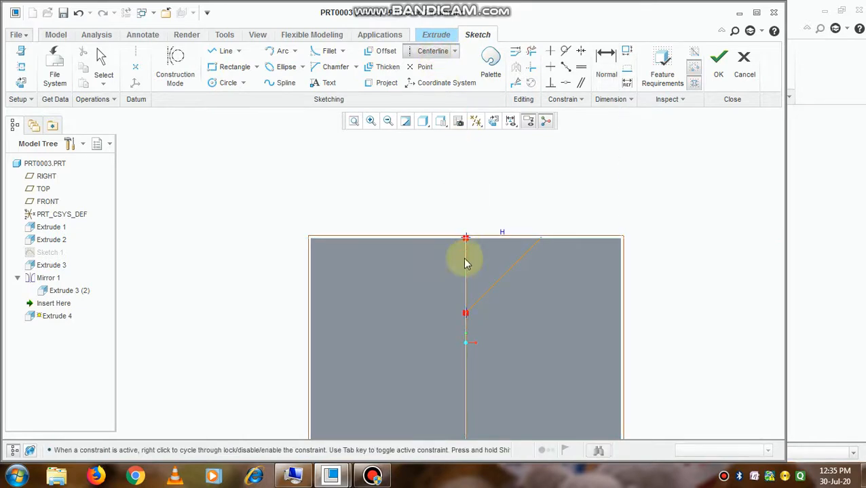
{"action": "left_click", "coordinate": [464, 307]}
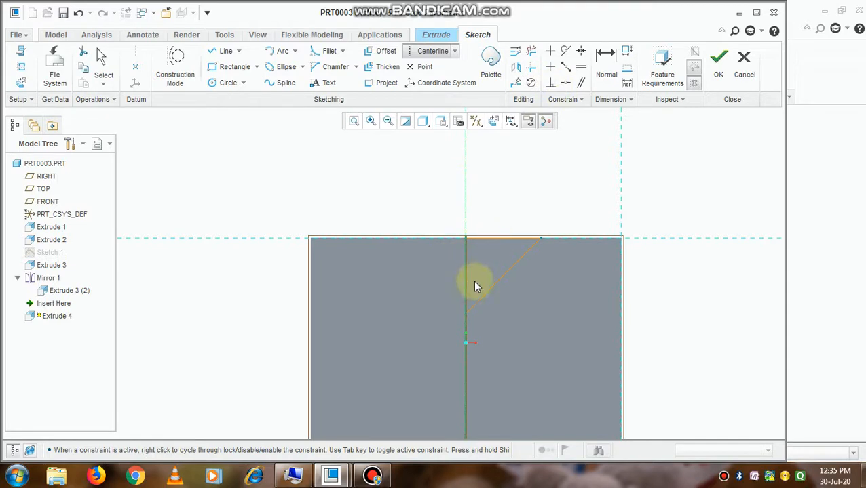
{"action": "left_click", "coordinate": [539, 238]}
{"action": "middle_click", "coordinate": [512, 246]}
Mirror the horizontal and diagonal lines about the vertical centerline to close a downward-pointing triangle, and finish the sketch.
{"action": "left_click", "coordinate": [511, 241], "text": "ctrl"}
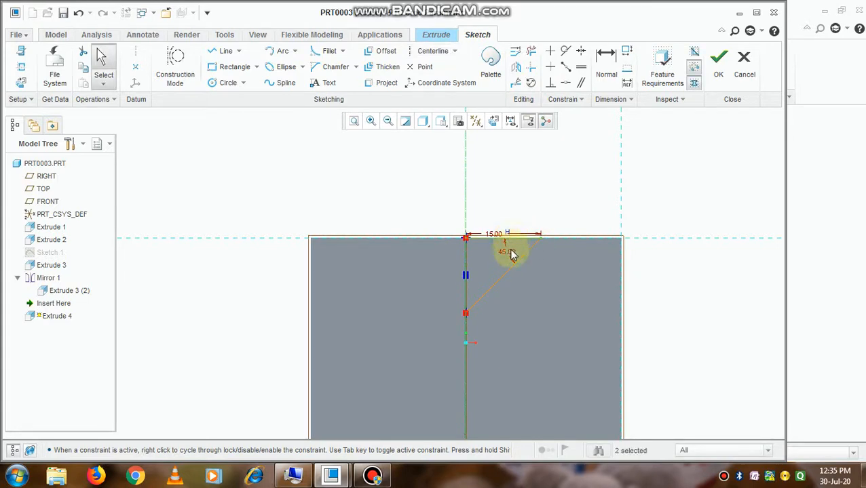
{"action": "left_click", "coordinate": [511, 263], "text": "ctrl"}
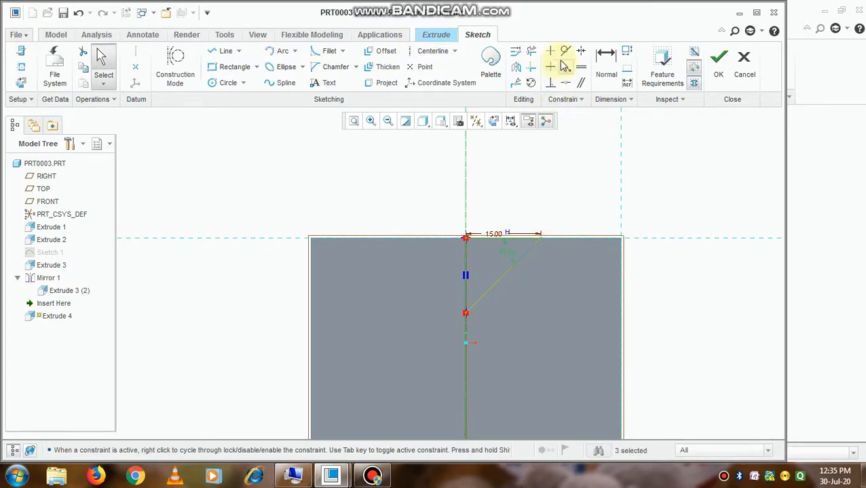
{"action": "left_click", "coordinate": [517, 73]}
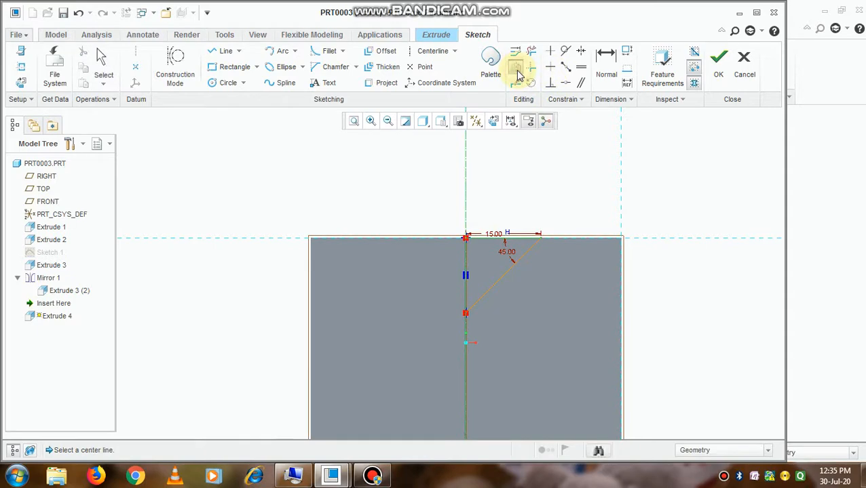
{"action": "left_click", "coordinate": [464, 183]}
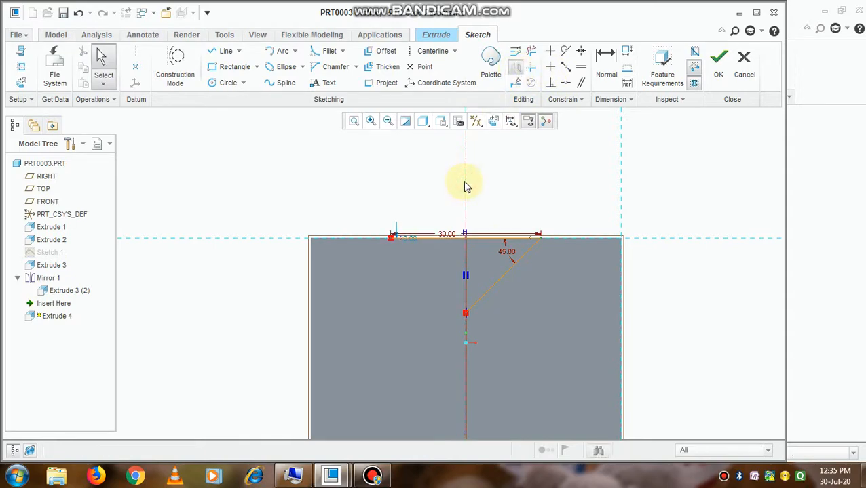
{"action": "mouse_move", "coordinate": [456, 255]}
{"action": "middle_mouse_down"}
{"action": "mouse_move", "coordinate": [453, 241]}
{"action": "mouse_move", "coordinate": [462, 271]}
{"action": "middle_mouse_up"}
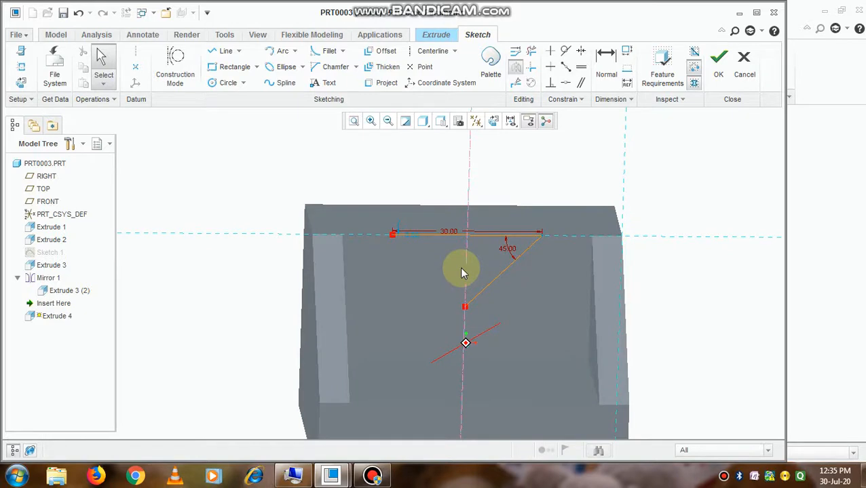
{"action": "left_click", "coordinate": [502, 274]}
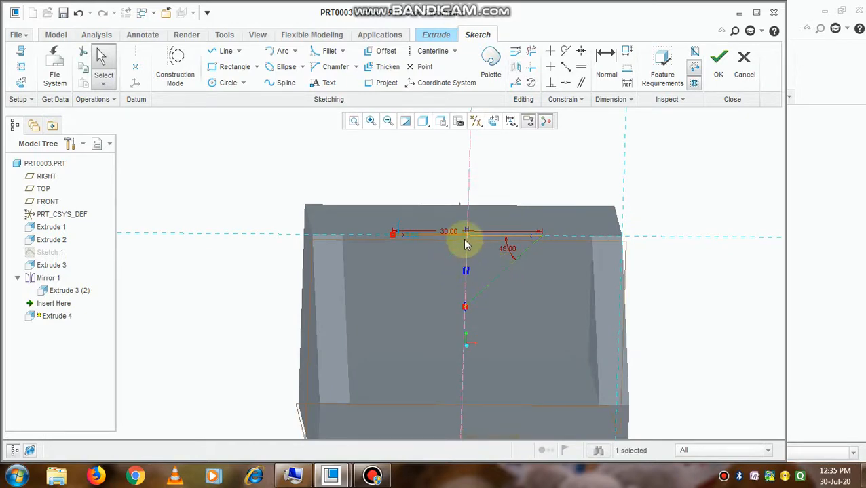
{"action": "left_click", "coordinate": [516, 66]}
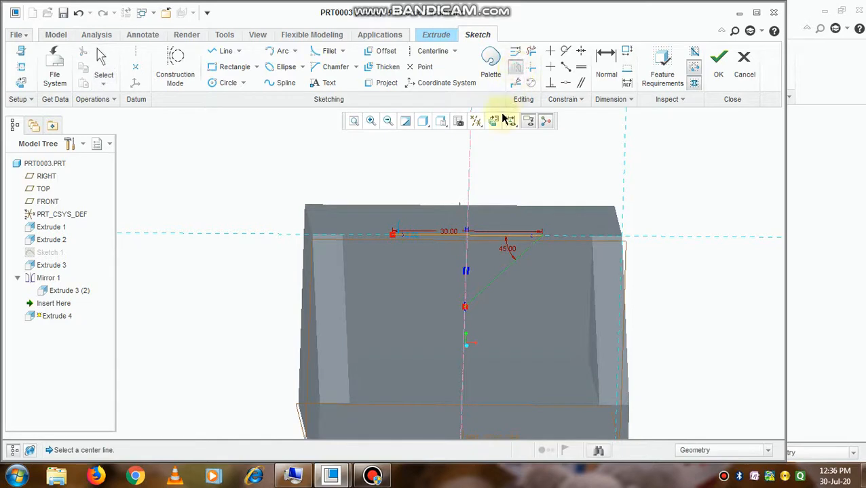
{"action": "left_click", "coordinate": [466, 178]}
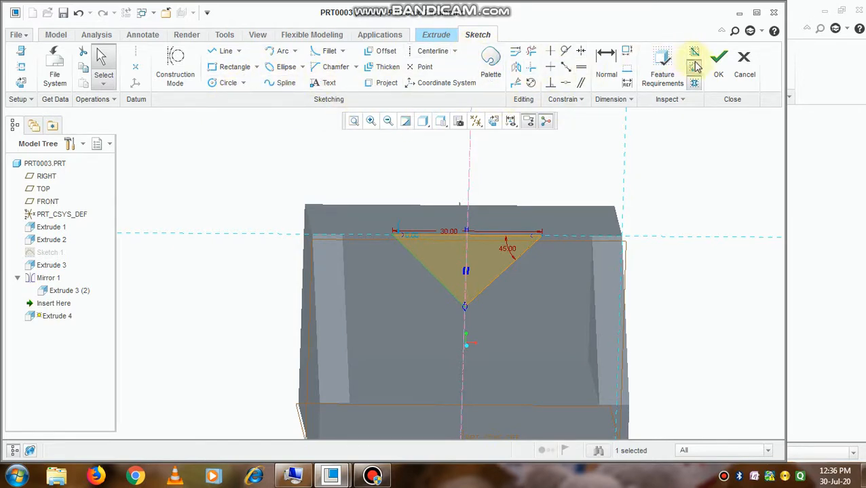
{"action": "left_click", "coordinate": [718, 61]}
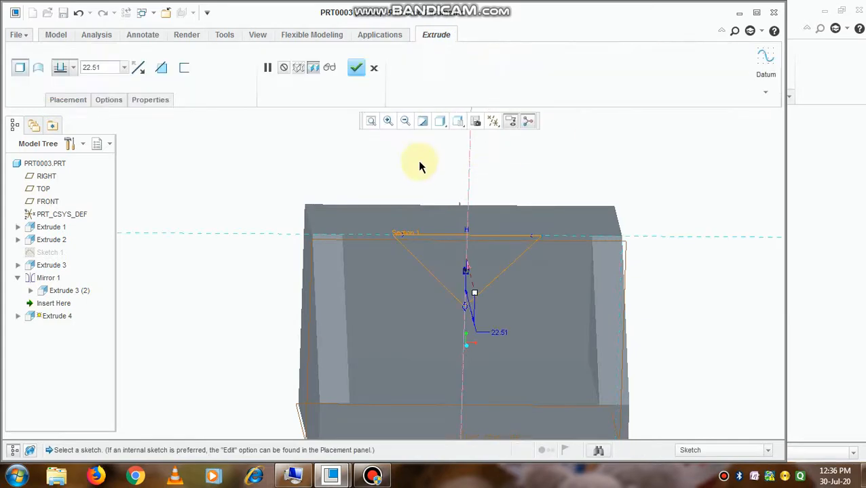
{"action": "left_click", "coordinate": [459, 275]}
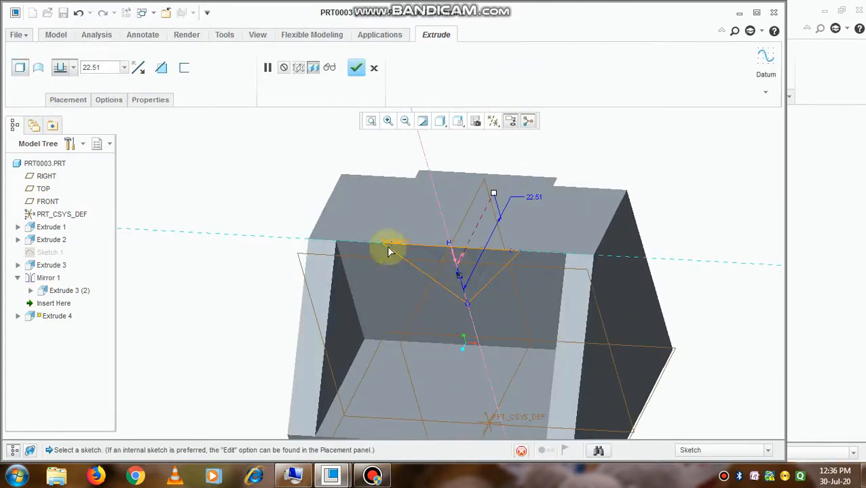
Cut the triangular profile through all of the raised section by removing material, forming a V-shaped notch.
{"action": "left_click", "coordinate": [71, 67]}
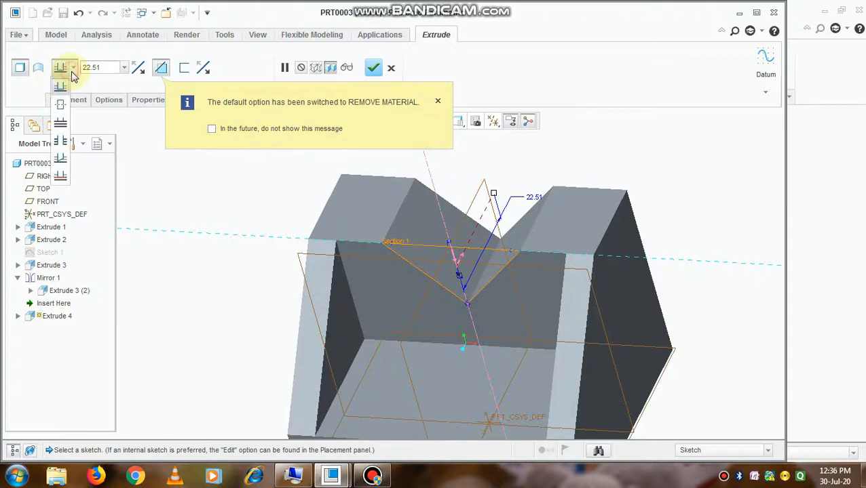
{"action": "left_click", "coordinate": [60, 144]}
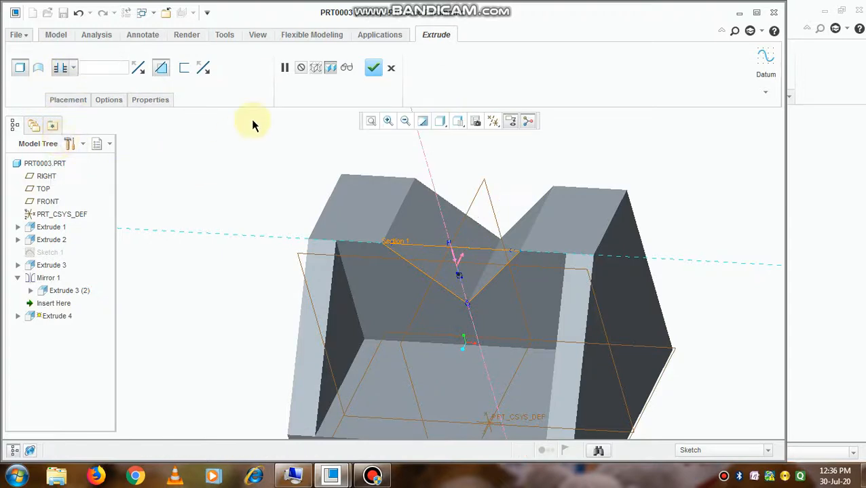
{"action": "left_click", "coordinate": [373, 68]}
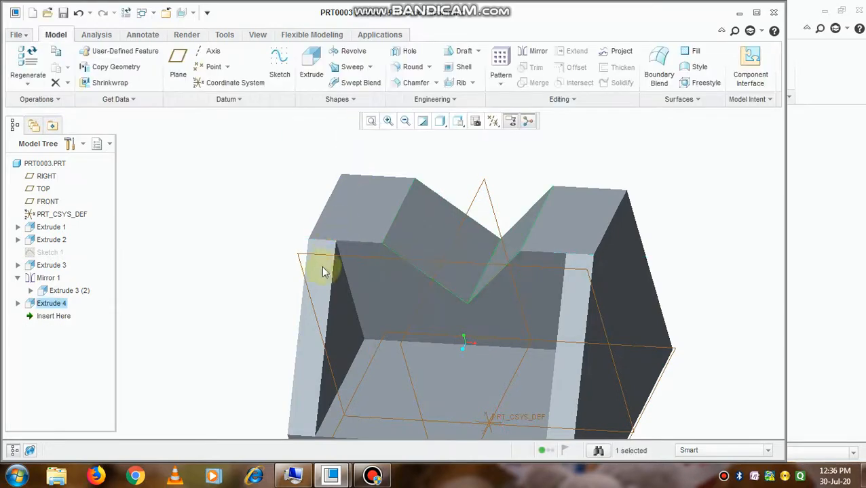
Set the model's display style to Shading With Edges.
{"action": "middle_click_drag", "start_coordinate": [359, 234], "coordinate": [369, 272]}
{"action": "left_click", "coordinate": [440, 121]}
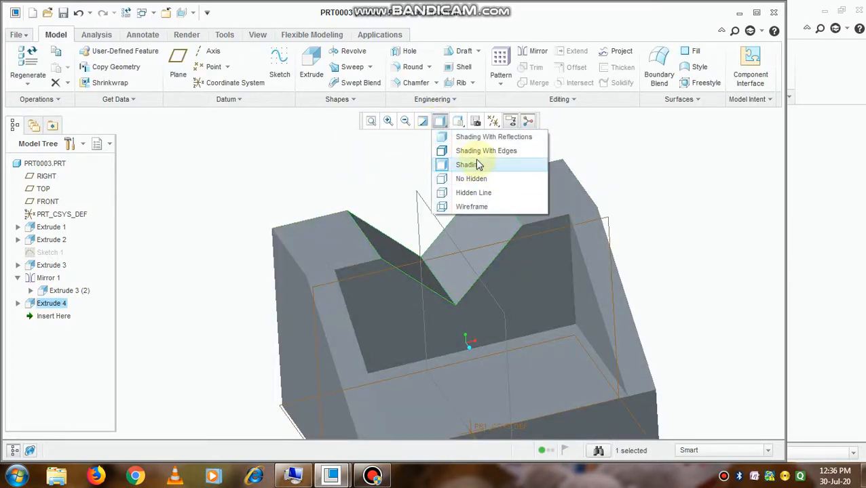
{"action": "left_click", "coordinate": [475, 152]}
Examine the notched part from the front, sides and underside, including the V-notch, side ribs and base.
{"action": "mouse_move", "coordinate": [452, 273]}
{"action": "middle_mouse_down"}
{"action": "mouse_move", "coordinate": [442, 249]}
{"action": "mouse_move", "coordinate": [448, 274]}
{"action": "mouse_move", "coordinate": [448, 261]}
{"action": "mouse_move", "coordinate": [495, 253]}
{"action": "middle_mouse_up"}
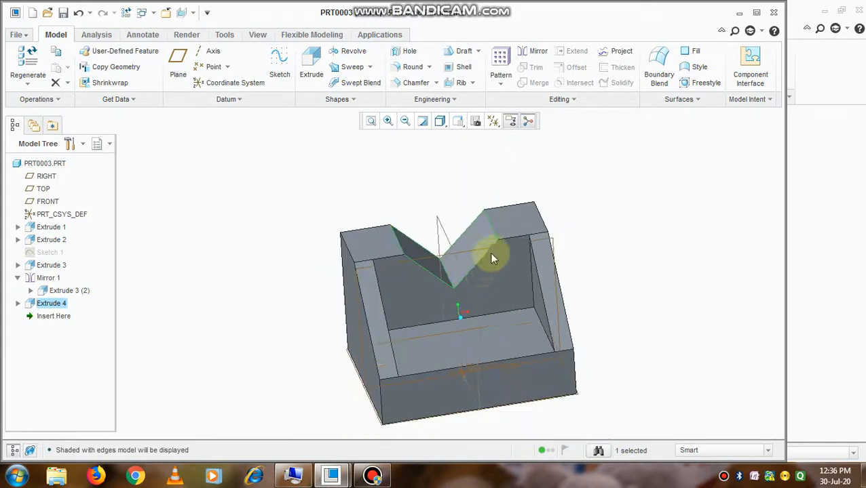
{"action": "left_click", "coordinate": [500, 258]}
{"action": "scroll", "coordinate": [502, 298], "scroll_direction": "down", "scroll_amount": 2}
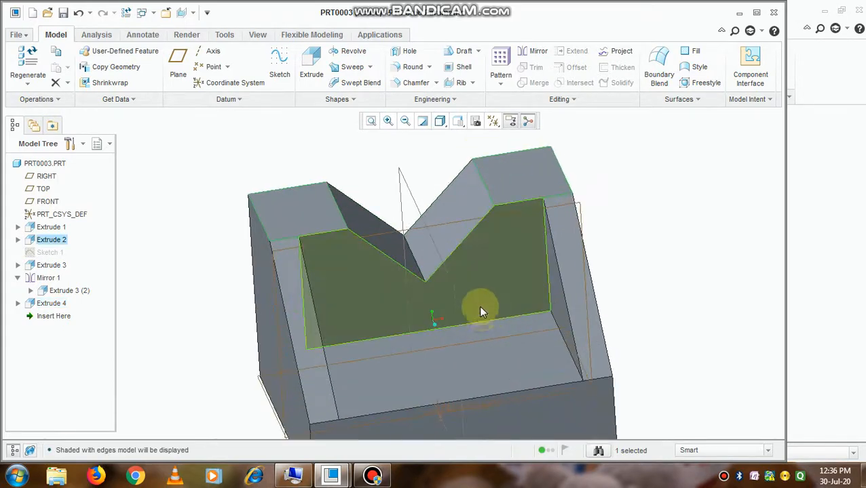
{"action": "scroll", "coordinate": [477, 304], "scroll_direction": "up", "scroll_amount": 2}
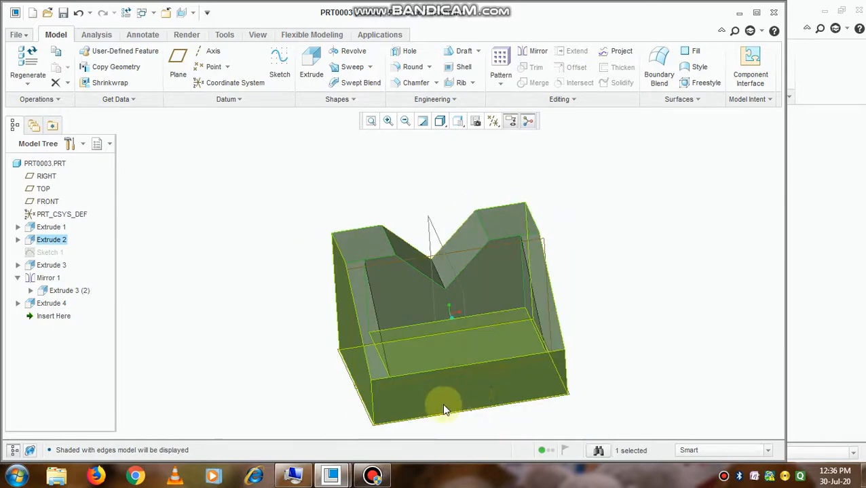
{"action": "left_click", "coordinate": [464, 358]}
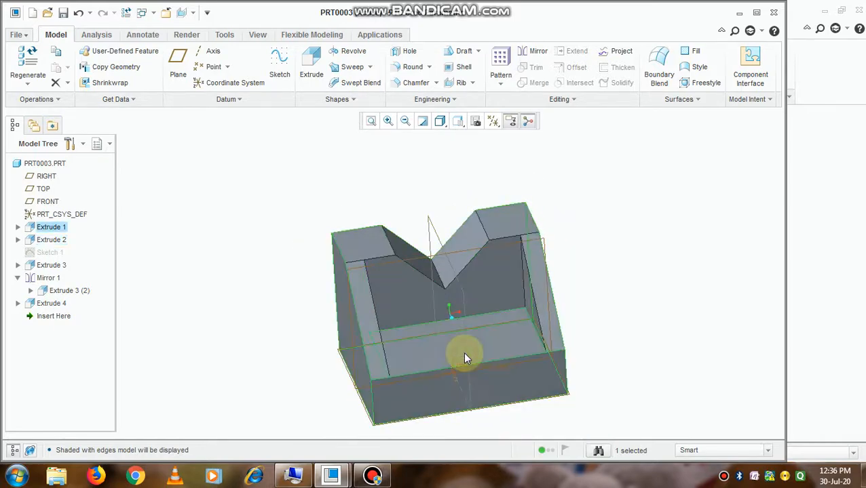
{"action": "middle_click_drag", "start_coordinate": [464, 358], "coordinate": [464, 365]}
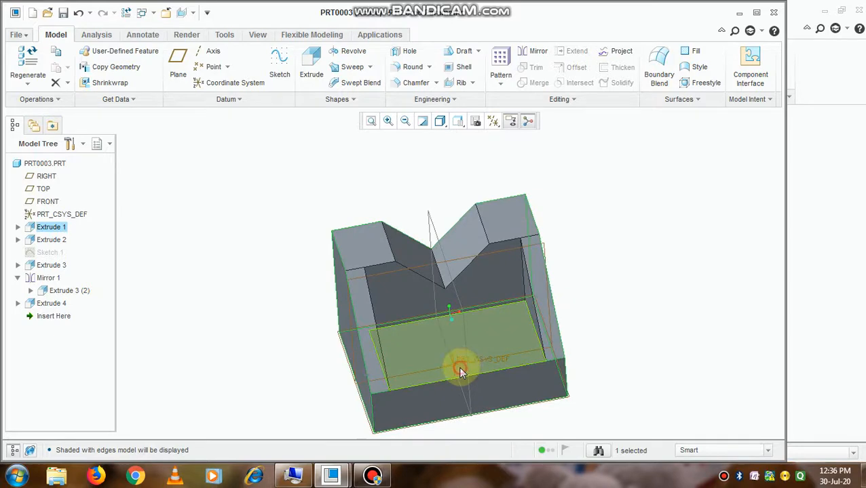
{"action": "left_click", "coordinate": [458, 365]}
{"action": "mouse_move", "coordinate": [387, 356]}
{"action": "middle_mouse_down"}
{"action": "mouse_move", "coordinate": [448, 337]}
{"action": "mouse_move", "coordinate": [400, 357]}
{"action": "middle_mouse_up"}
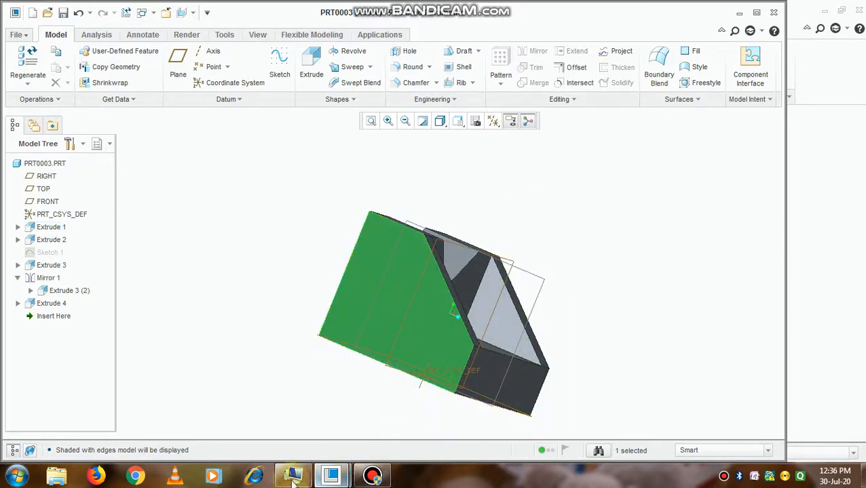
{"action": "mouse_move", "coordinate": [329, 479]}
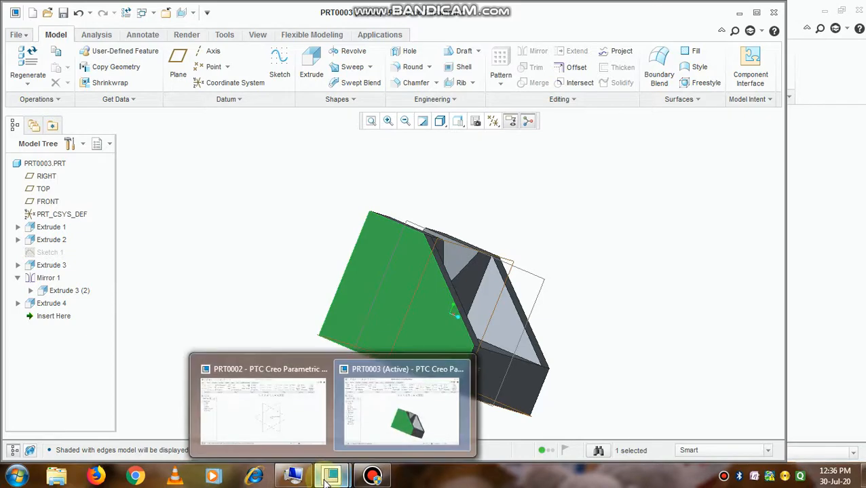
{"action": "mouse_move", "coordinate": [293, 428]}
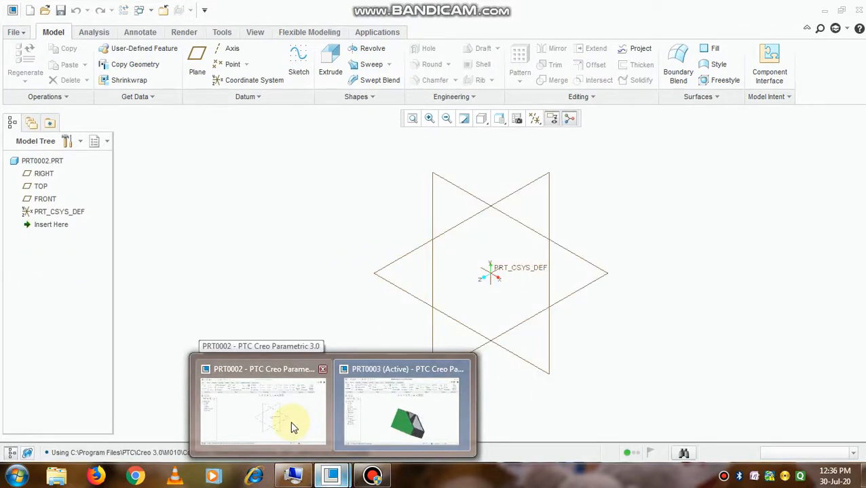
{"action": "left_click", "coordinate": [345, 166]}
{"action": "middle_click_drag", "start_coordinate": [360, 210], "coordinate": [331, 236]}
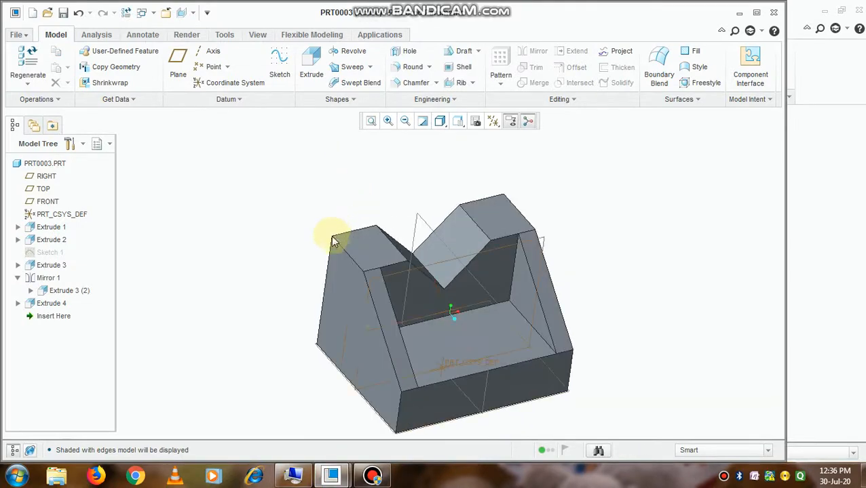
{"action": "scroll", "coordinate": [347, 319], "scroll_direction": "up", "scroll_amount": 2}
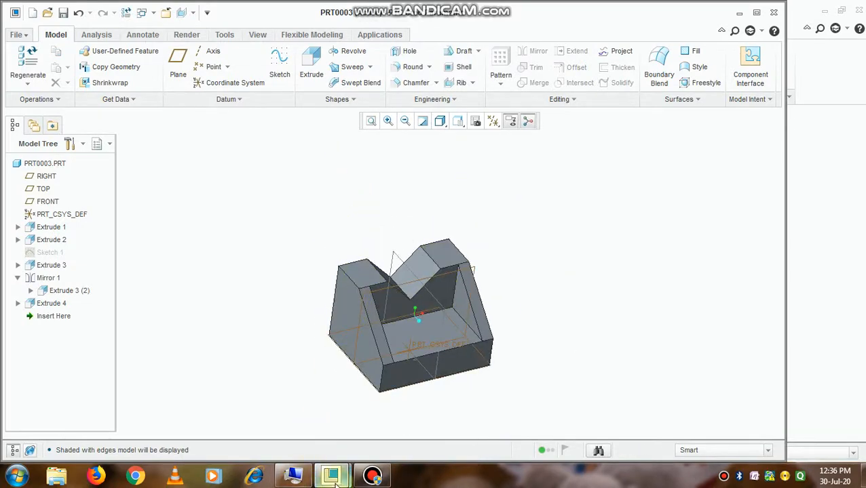
{"action": "mouse_move", "coordinate": [335, 483]}
{"action": "mouse_move", "coordinate": [344, 421]}
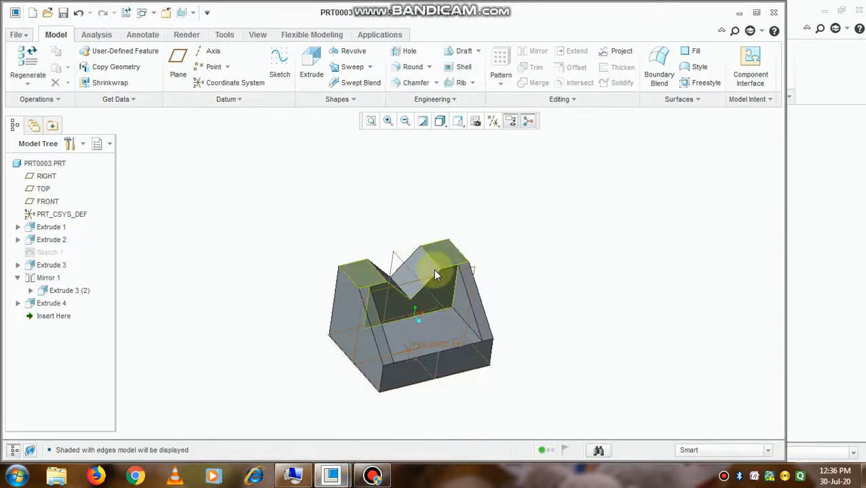
{"action": "scroll", "coordinate": [405, 292], "scroll_direction": "down", "scroll_amount": 2}
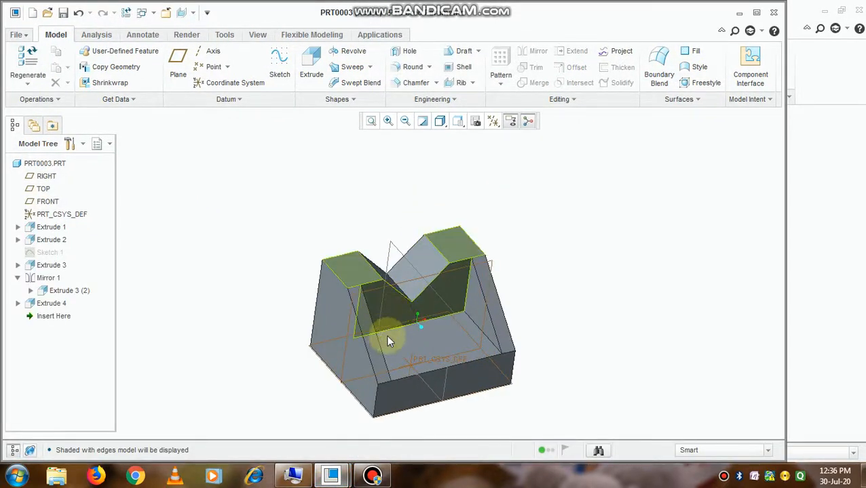
{"action": "left_click", "coordinate": [430, 348]}
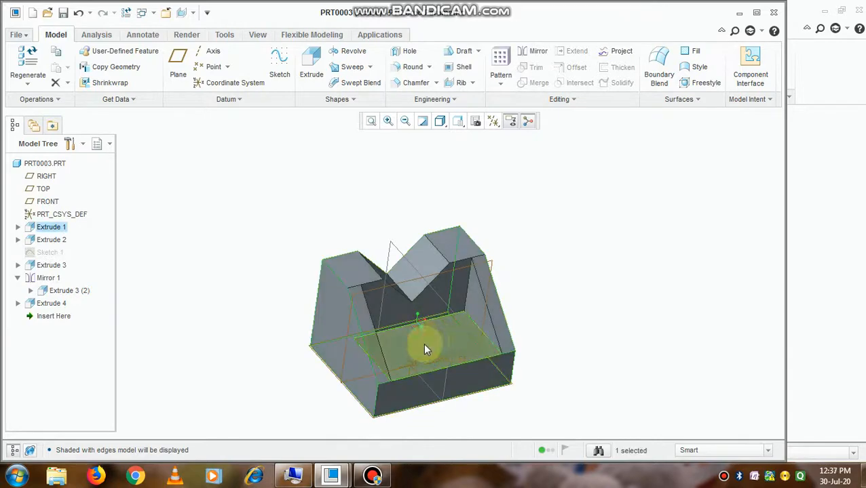
{"action": "mouse_move", "coordinate": [424, 350]}
{"action": "middle_mouse_down"}
{"action": "mouse_move", "coordinate": [394, 349]}
{"action": "mouse_move", "coordinate": [417, 353]}
{"action": "mouse_move", "coordinate": [483, 319]}
{"action": "middle_mouse_up"}
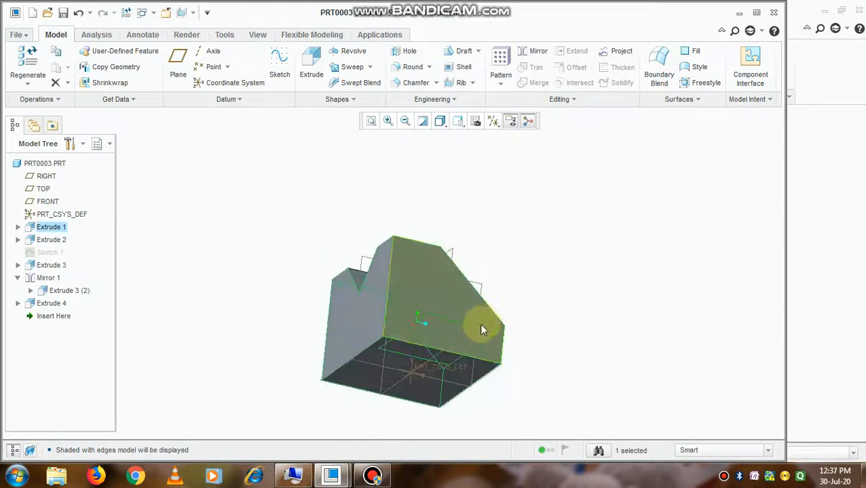